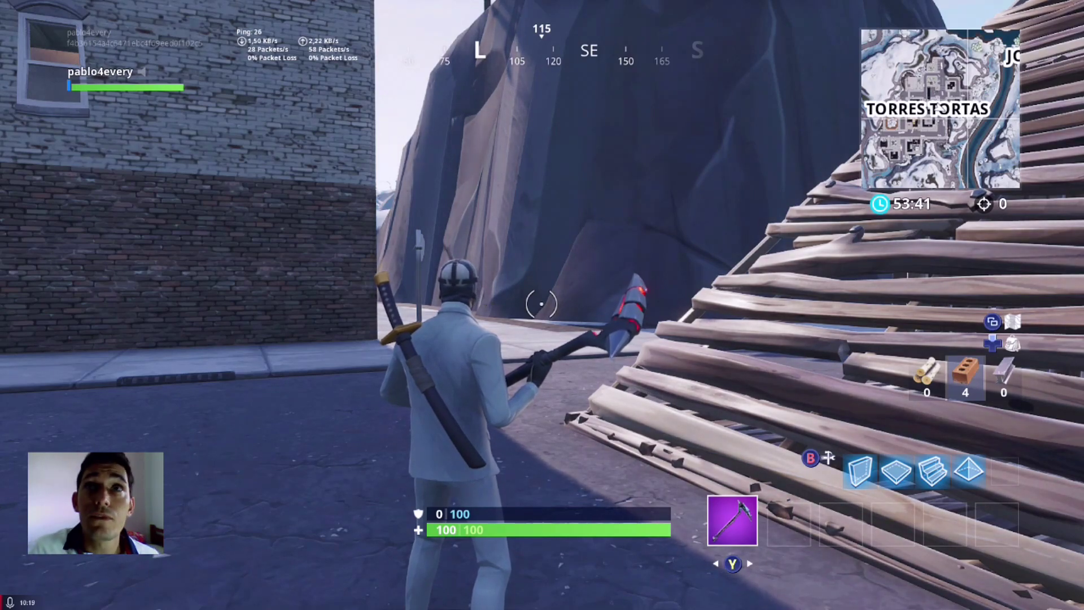
# Step: Leave the current Fortnite match and return to the lobby
pyautogui.press('Escape')
pyautogui.press('Down')
pyautogui.press('Down')
pyautogui.press('Down')
pyautogui.press('Down')
pyautogui.press('Return')
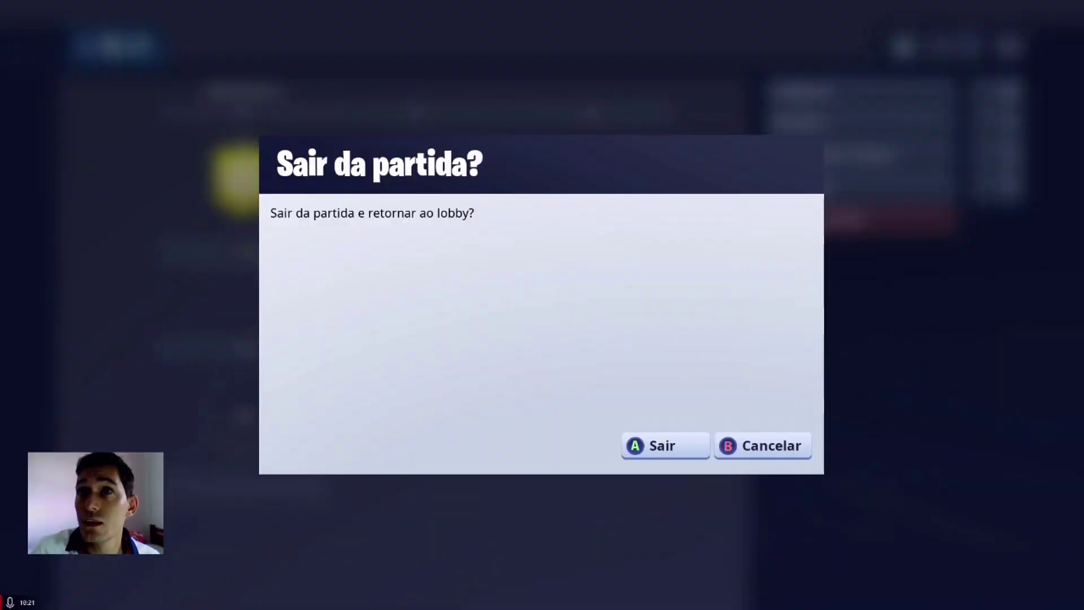
pyautogui.press('Return')
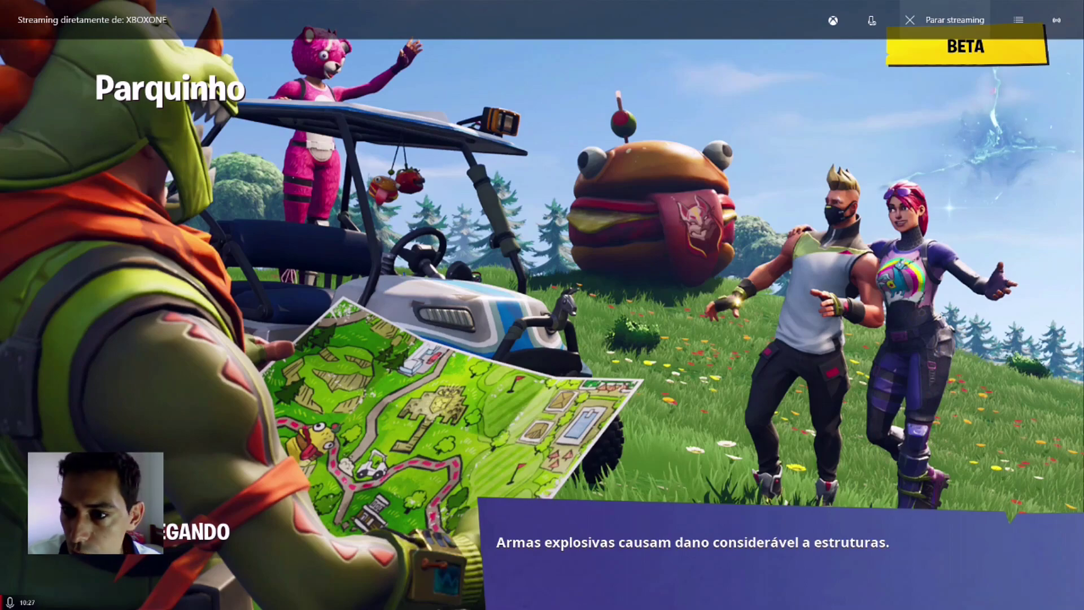
# Step: Stop the Xbox One streaming session and minimise the Xbox window
pyautogui.click(922, 16)
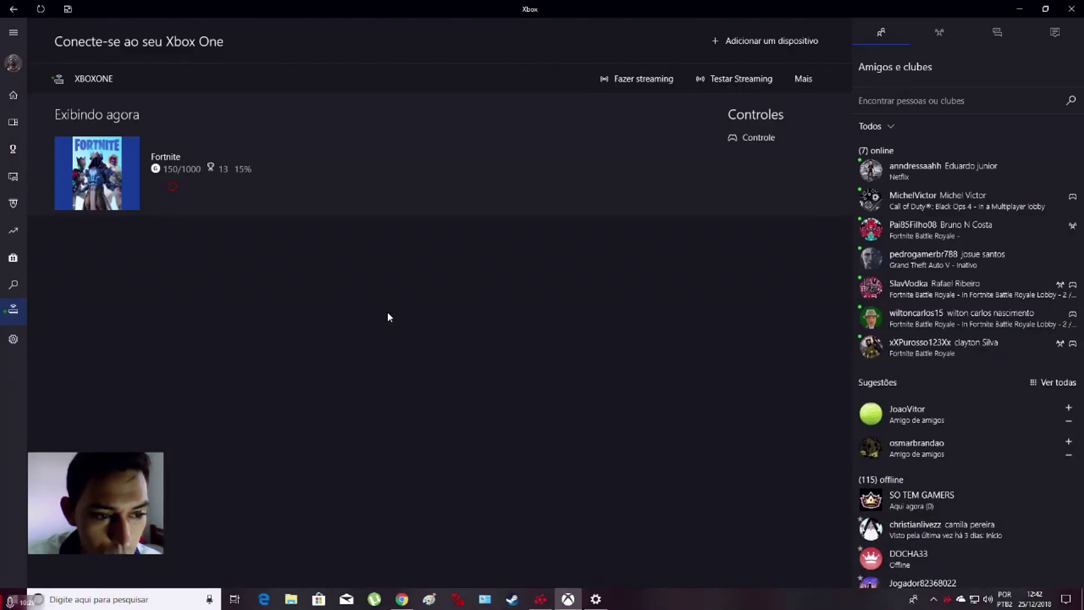
pyautogui.click(1018, 10)
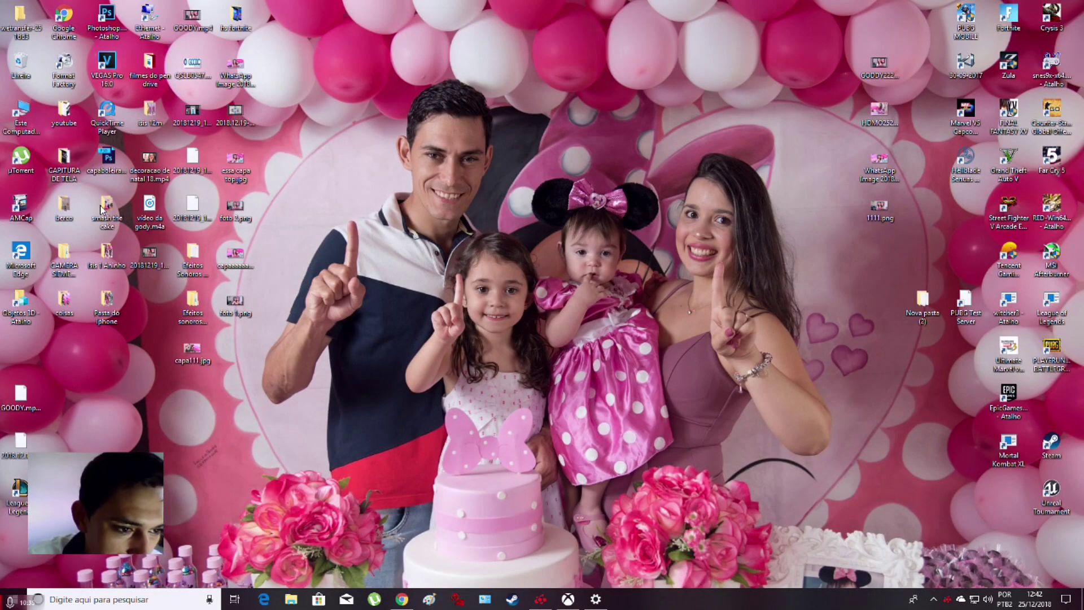
# Step: Open the CAPITURA DE TELA folder on the desktop and play the recording 2018.12.25-12.24.mp4
pyautogui.doubleClick(64, 257)
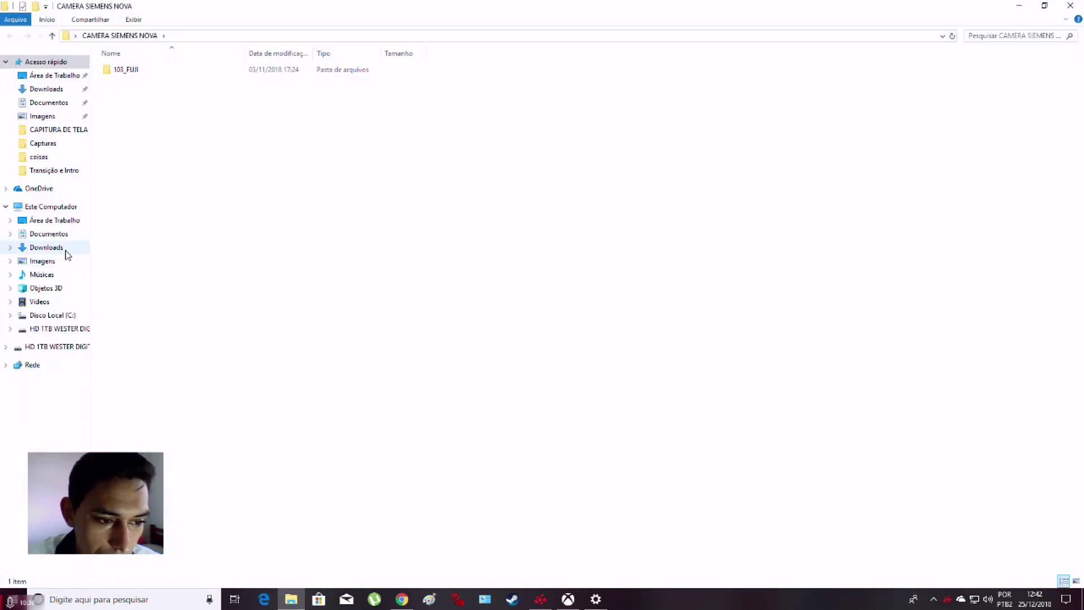
pyautogui.click(1069, 5)
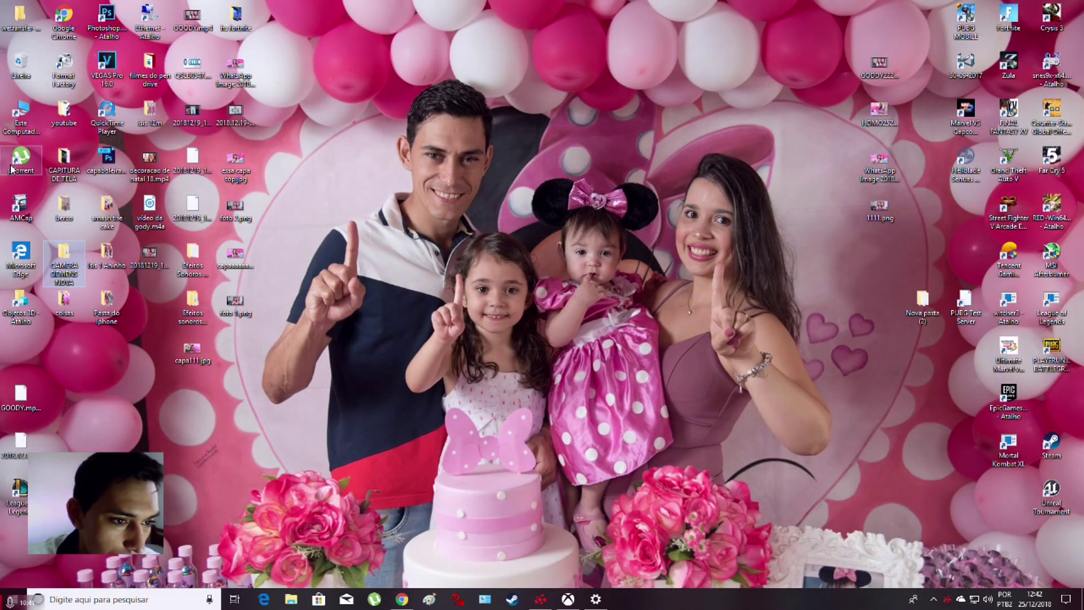
pyautogui.doubleClick(60, 160)
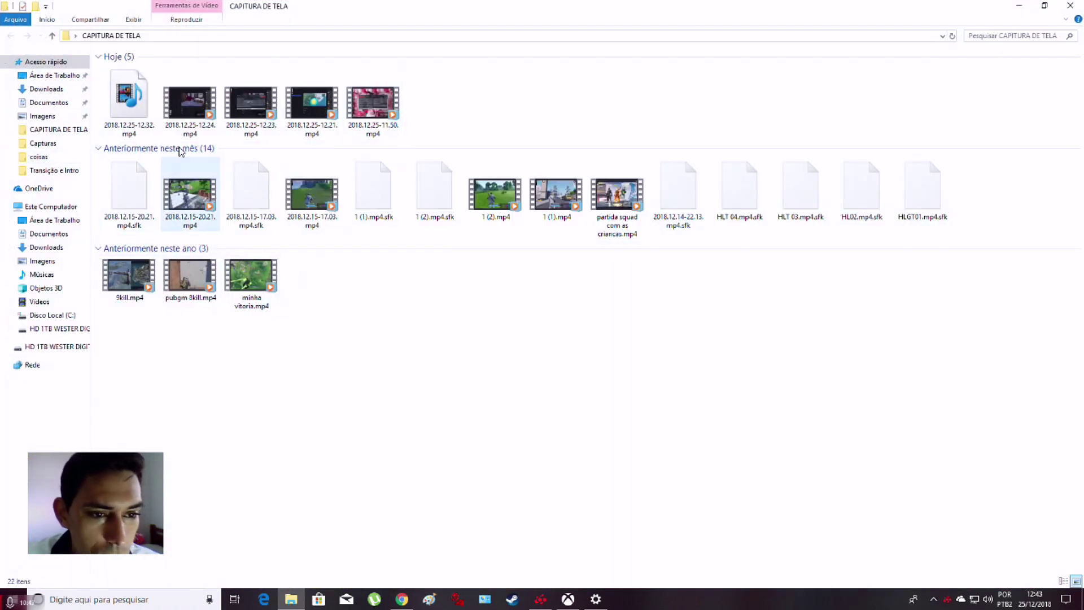
pyautogui.doubleClick(176, 97)
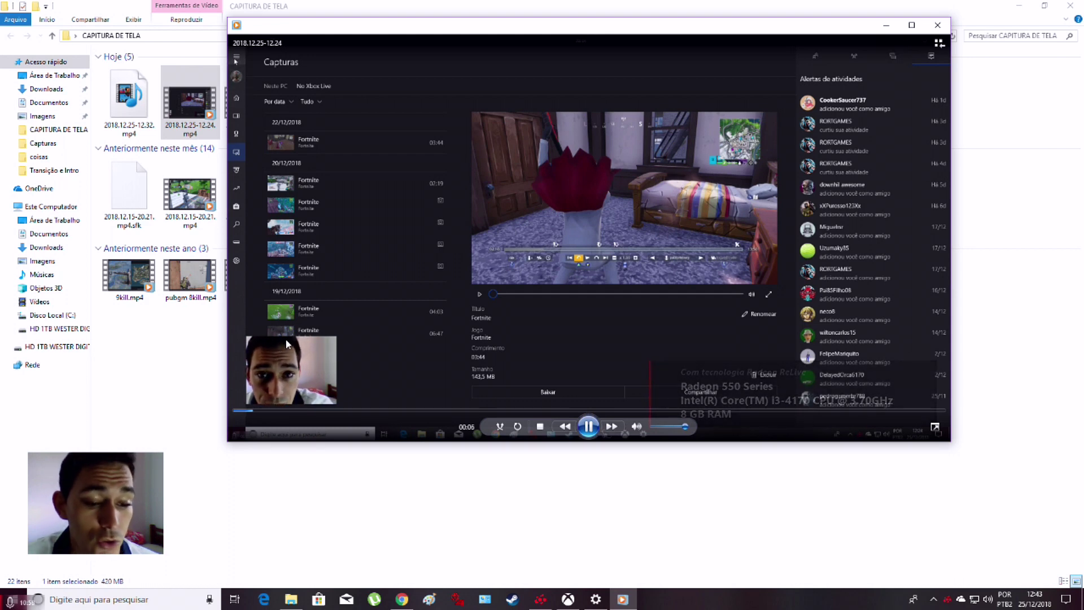
# Step: Lower the player's volume, skim the recording up to about 06:14, and close the player
pyautogui.click(655, 428)
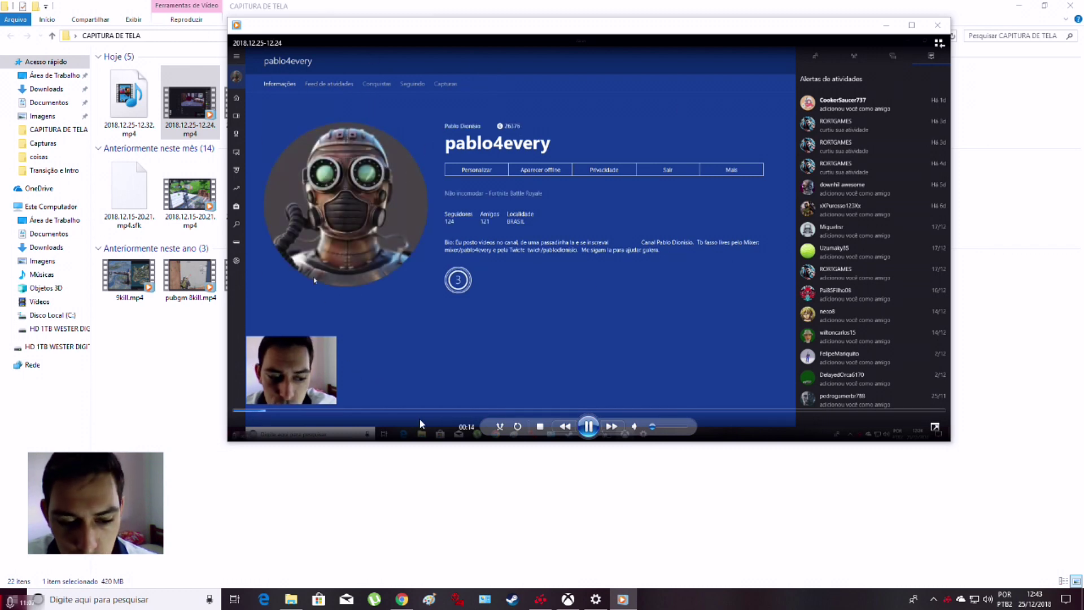
pyautogui.moveTo(442, 411); pyautogui.dragTo(499, 411)
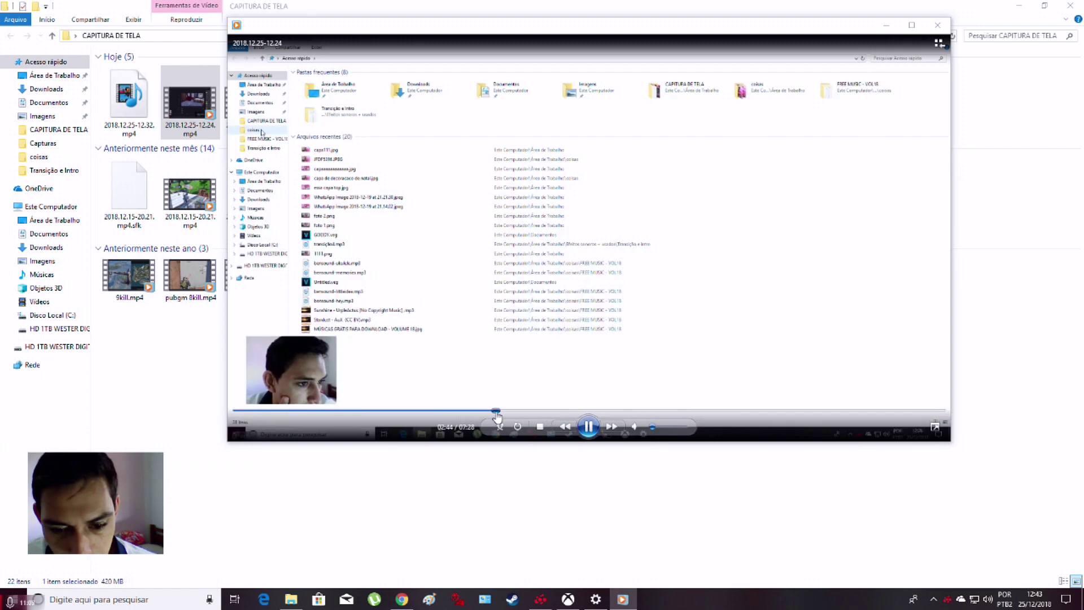
pyautogui.moveTo(620, 412); pyautogui.dragTo(830, 411)
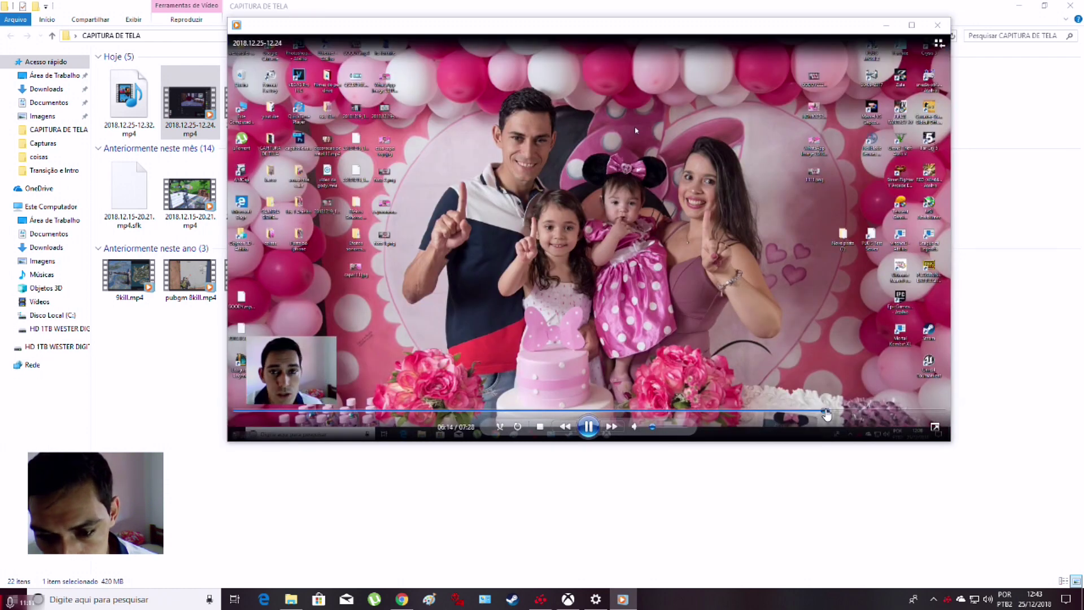
pyautogui.click(937, 26)
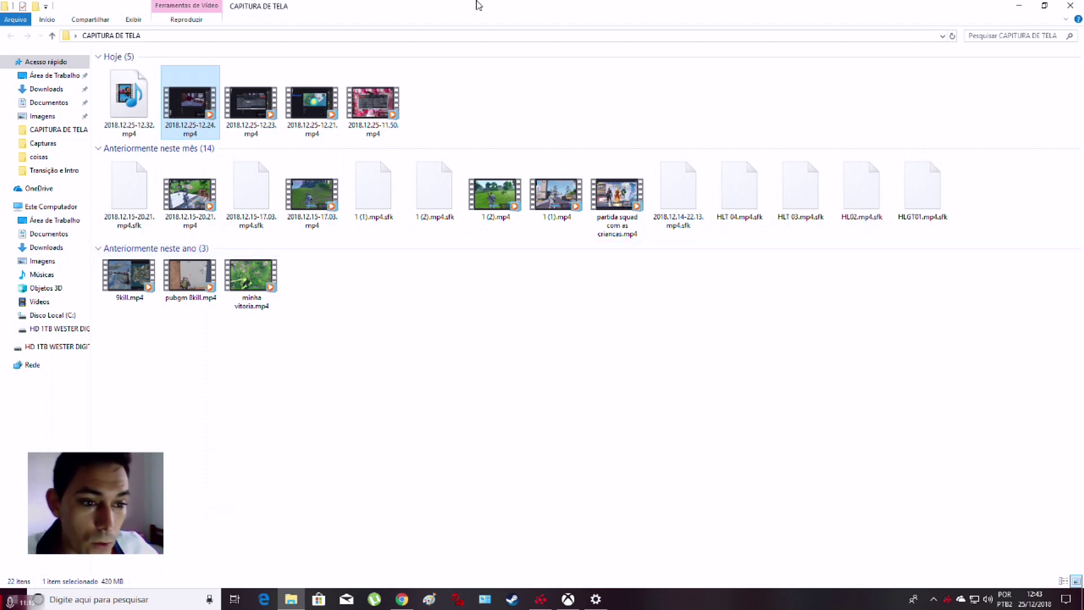
# Step: Launch VEGAS Pro 16.0 from the desktop and close the CAPITURA DE TELA folder window
pyautogui.click(1044, 6)
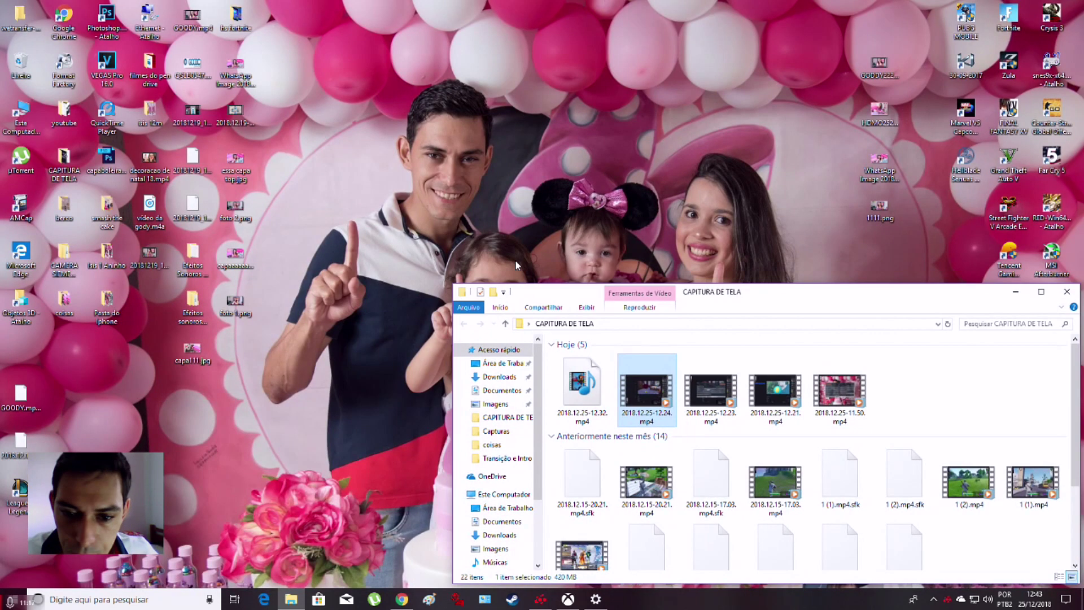
pyautogui.moveTo(650, 385); pyautogui.dragTo(652, 412)
pyautogui.doubleClick(104, 65)
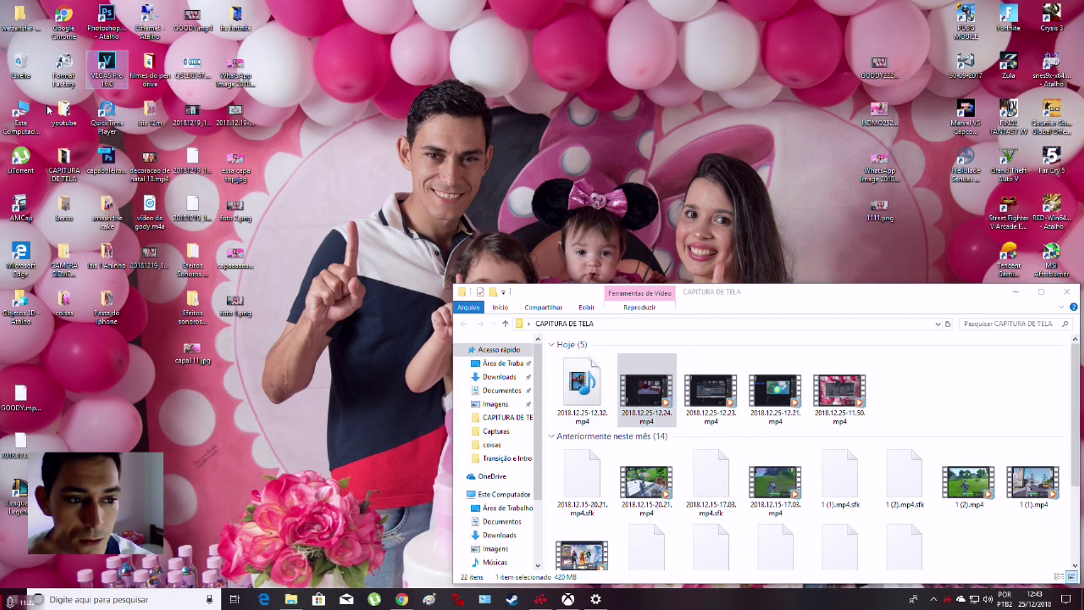
pyautogui.click(631, 359)
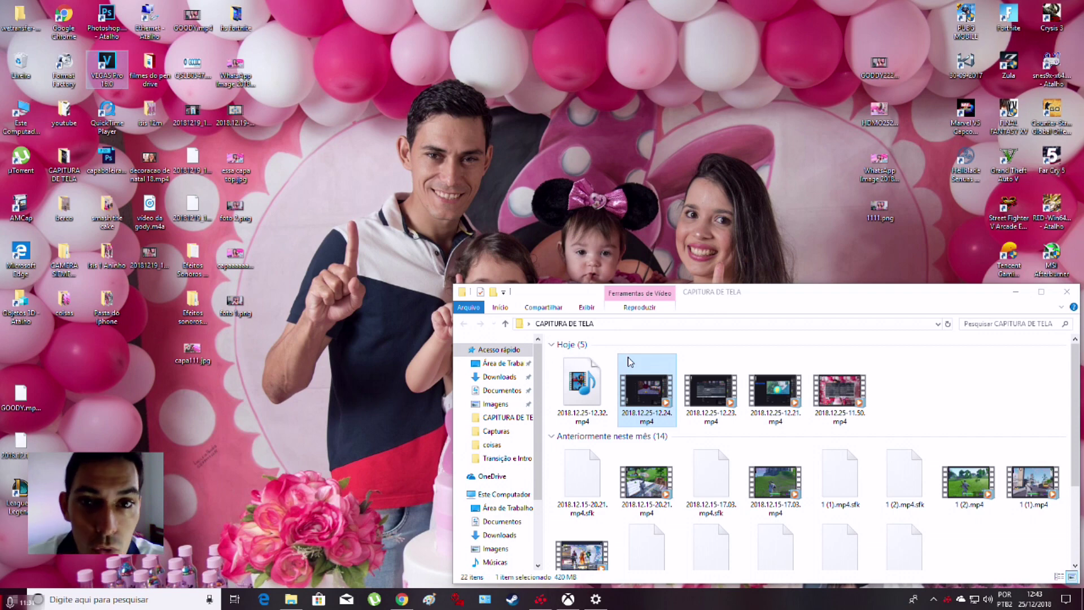
pyautogui.click(538, 229)
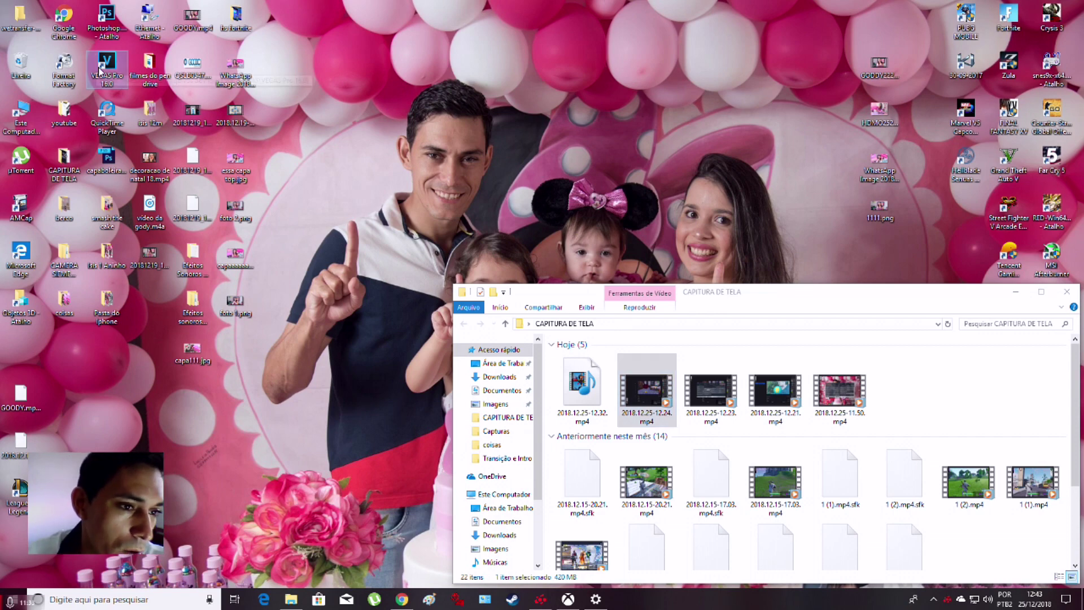
pyautogui.doubleClick(105, 60)
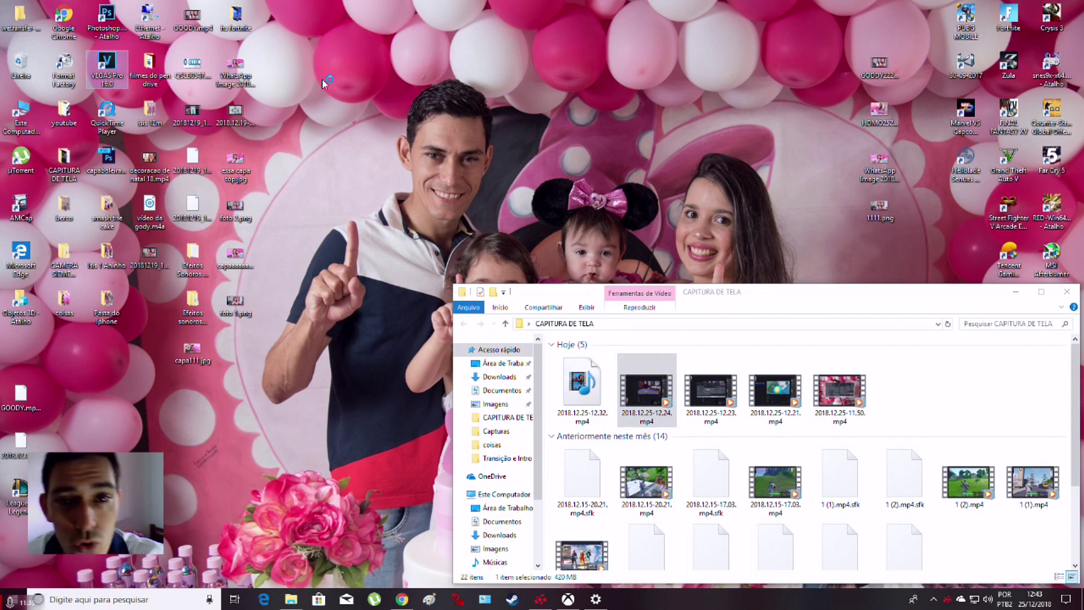
pyautogui.moveTo(927, 298); pyautogui.dragTo(824, 221)
pyautogui.click(912, 215)
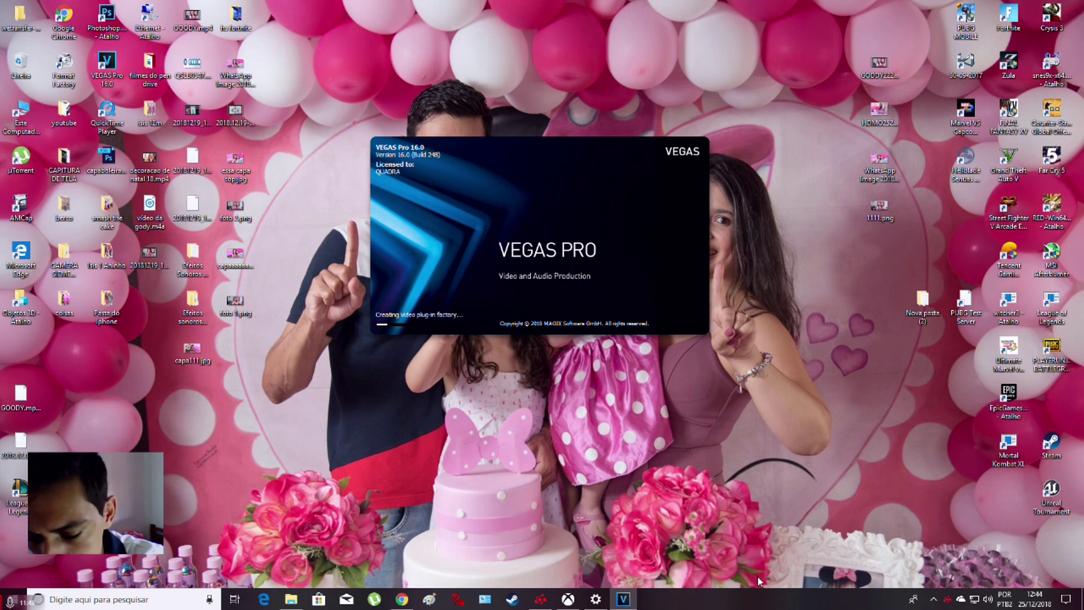
# Step: Close the Windows game DVR settings window and refresh the desktop while the editor loads
pyautogui.click(595, 600)
pyautogui.click(1071, 9)
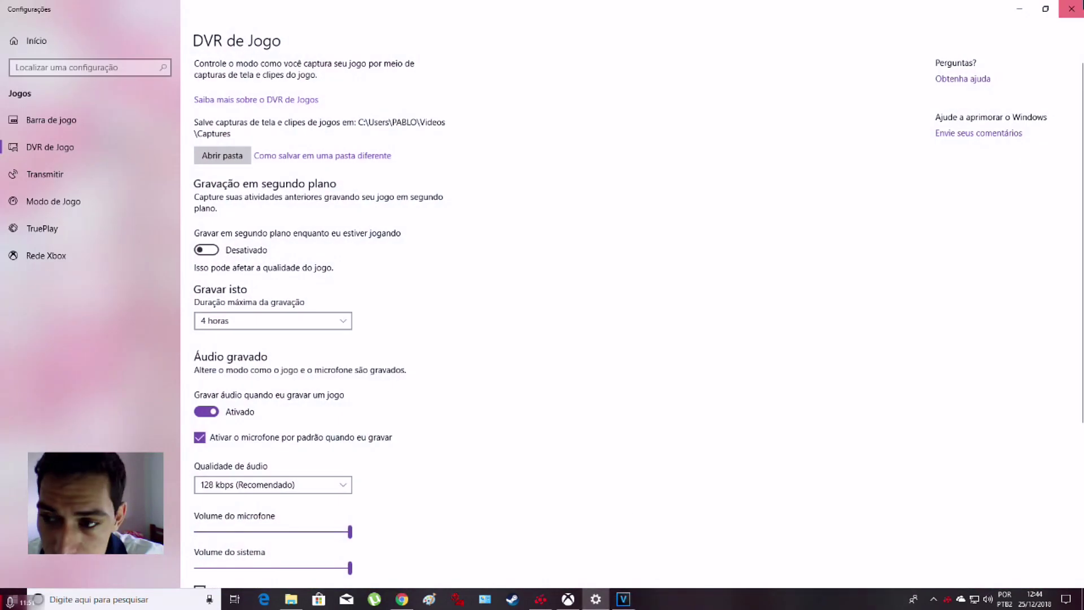
pyautogui.rightClick(744, 180)
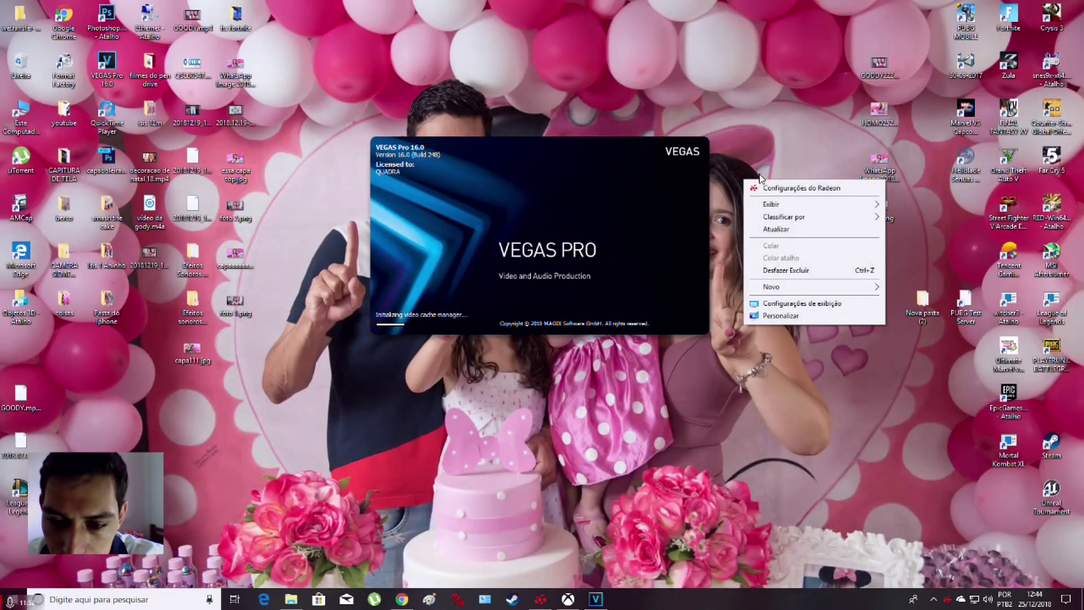
pyautogui.click(764, 229)
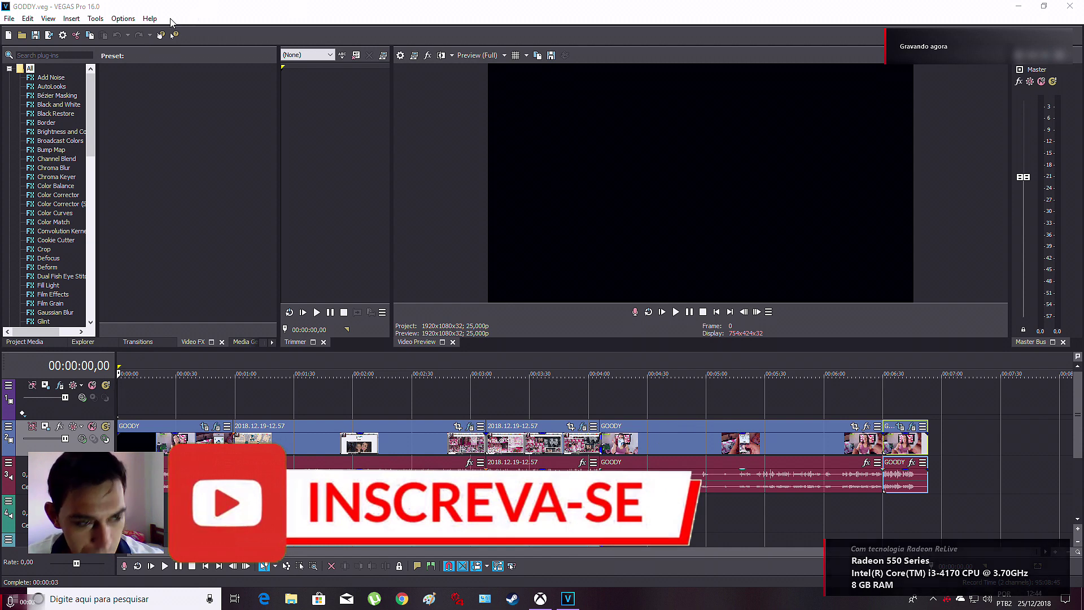
# Step: Create a new project with the HD 1080-60i template (1920x1080; 29,970 fps)
pyautogui.click(9, 19)
pyautogui.click(23, 32)
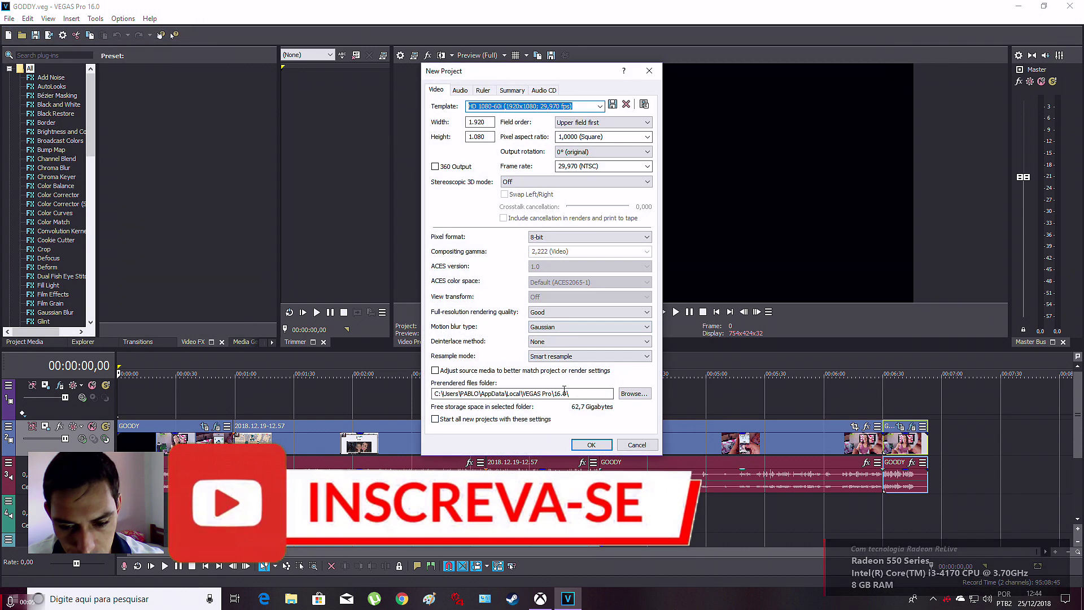
pyautogui.click(589, 445)
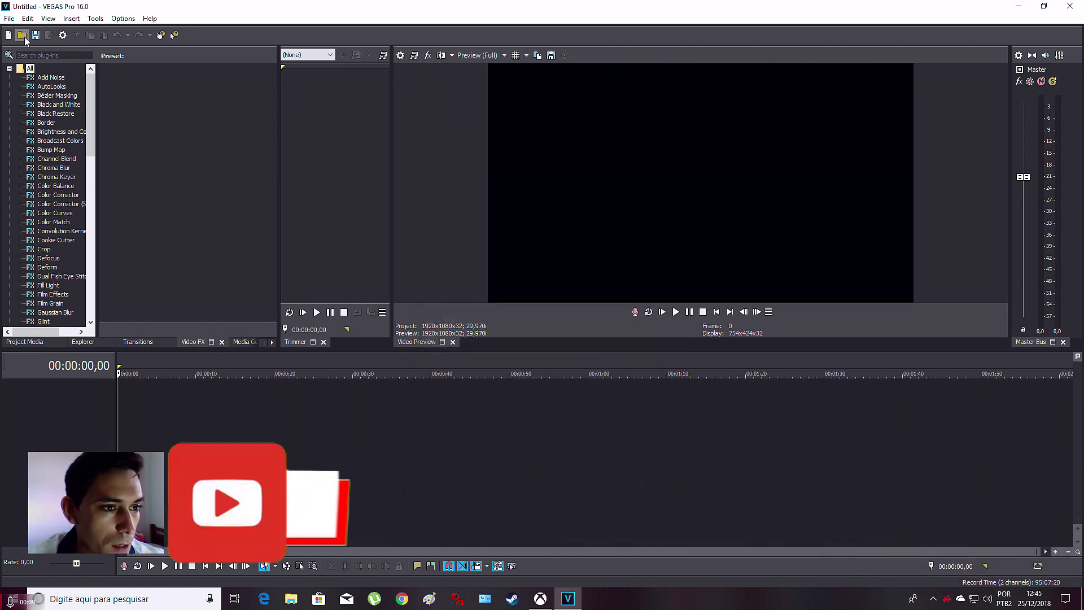
# Step: Open the recording 2018.12.25-12.32.mp4 from the desktop's CAPITURA DE TELA folder onto the timeline
pyautogui.click(22, 35)
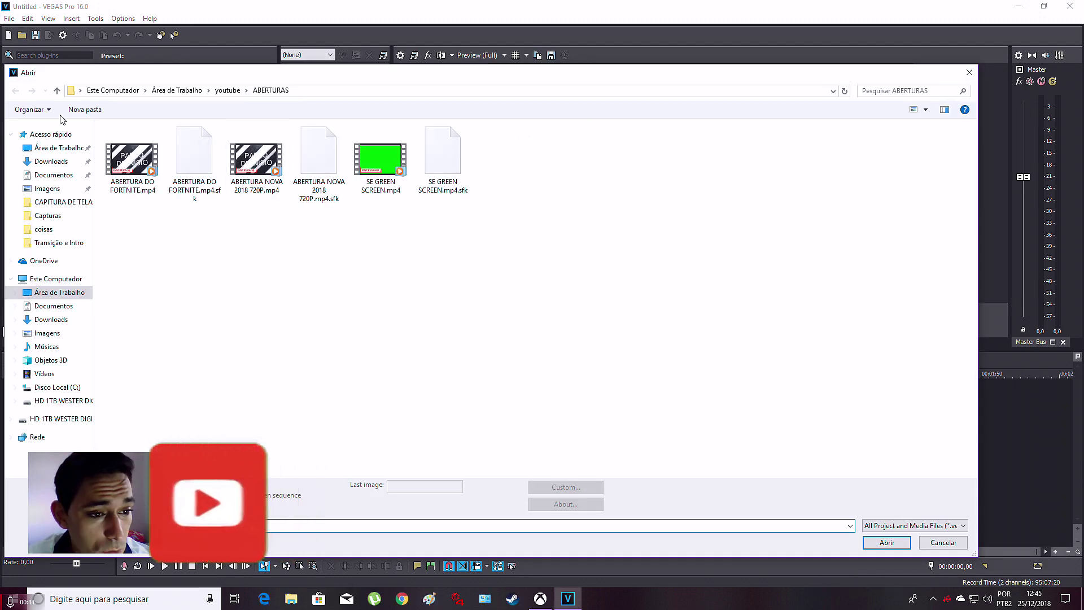
pyautogui.click(42, 295)
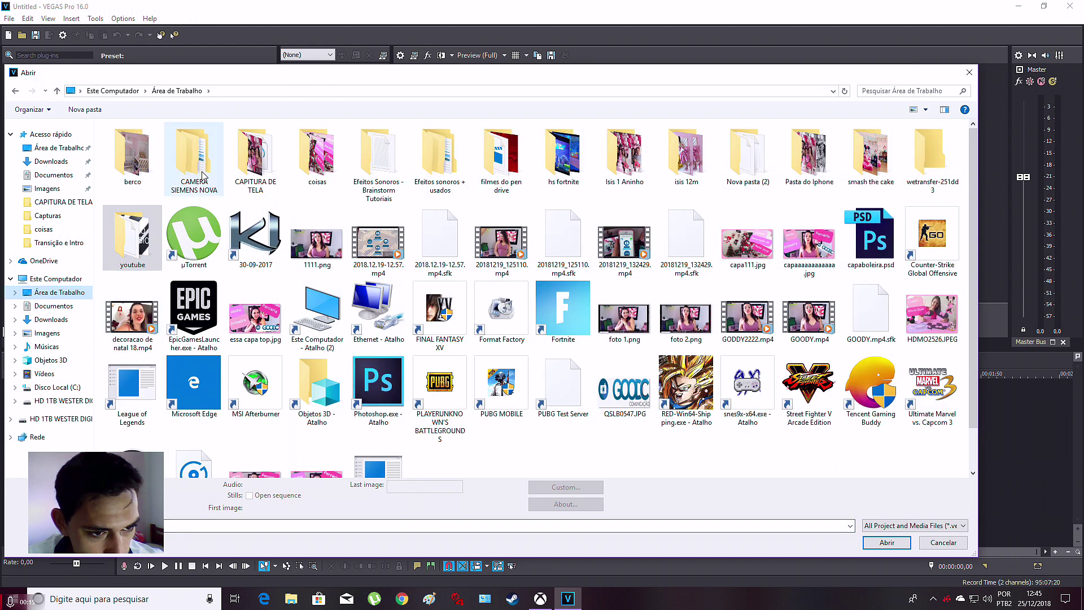
pyautogui.doubleClick(257, 154)
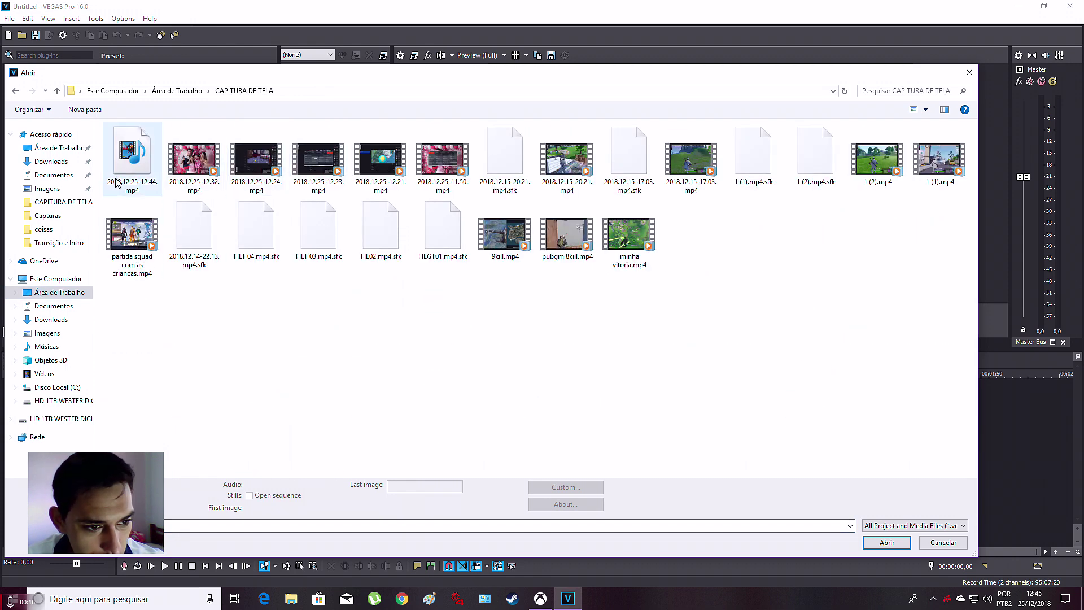
pyautogui.doubleClick(192, 161)
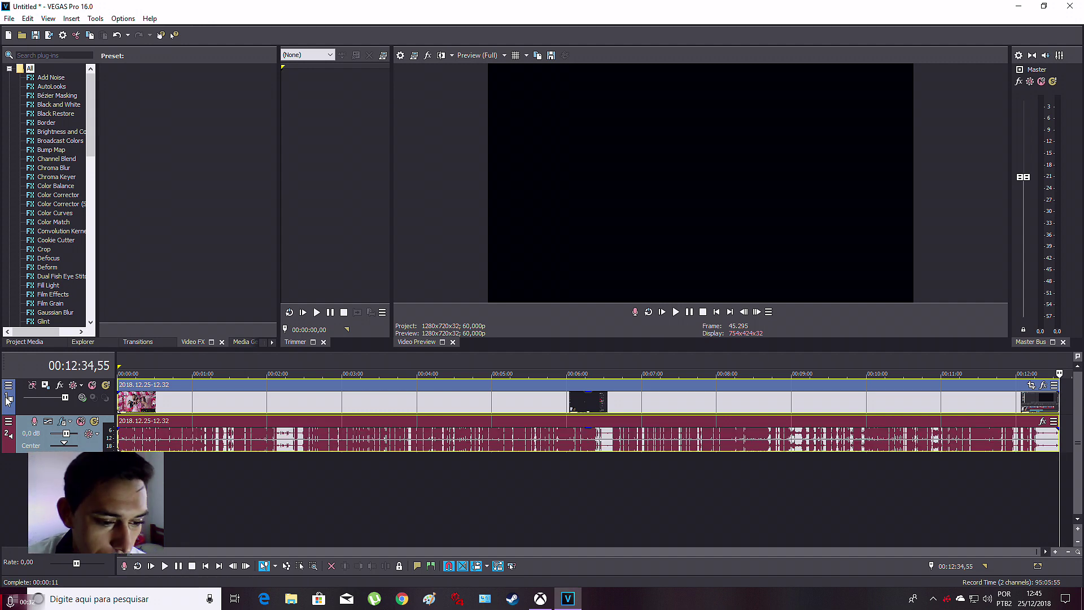
# Step: Examine the imported recording at several points along the timeline, from about 00:46 to 10:11
pyautogui.click(176, 404)
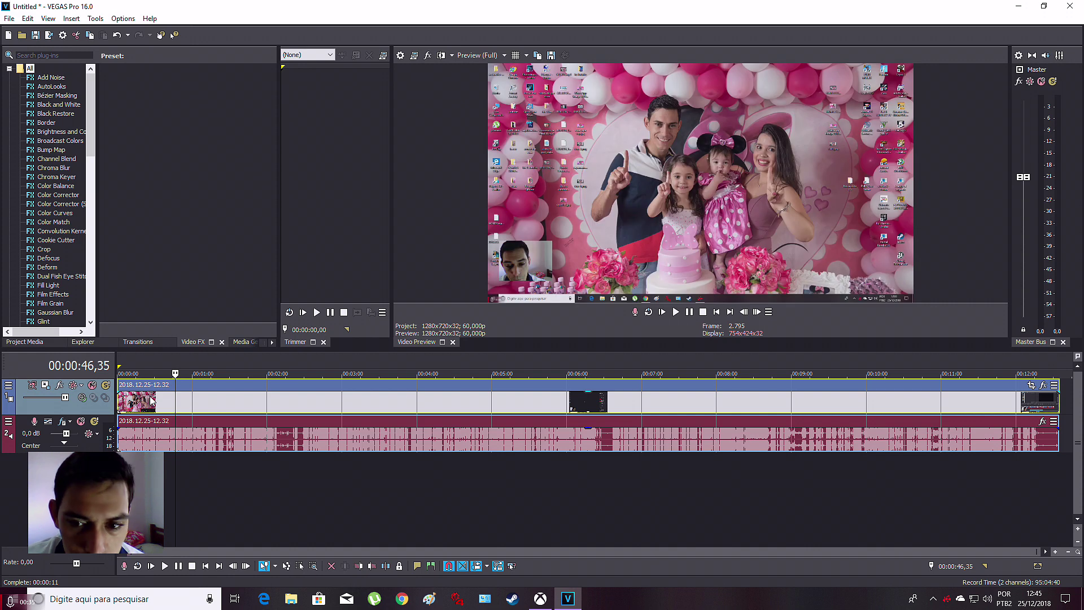
pyautogui.click(392, 414)
pyautogui.click(428, 403)
pyautogui.click(520, 400)
pyautogui.click(609, 402)
pyautogui.click(720, 399)
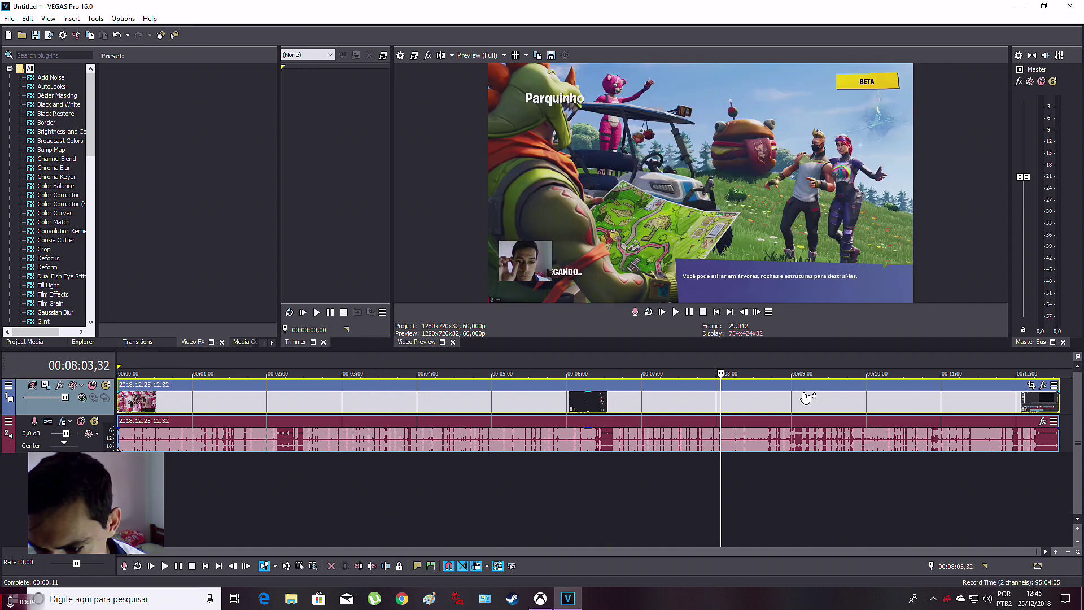
pyautogui.click(821, 407)
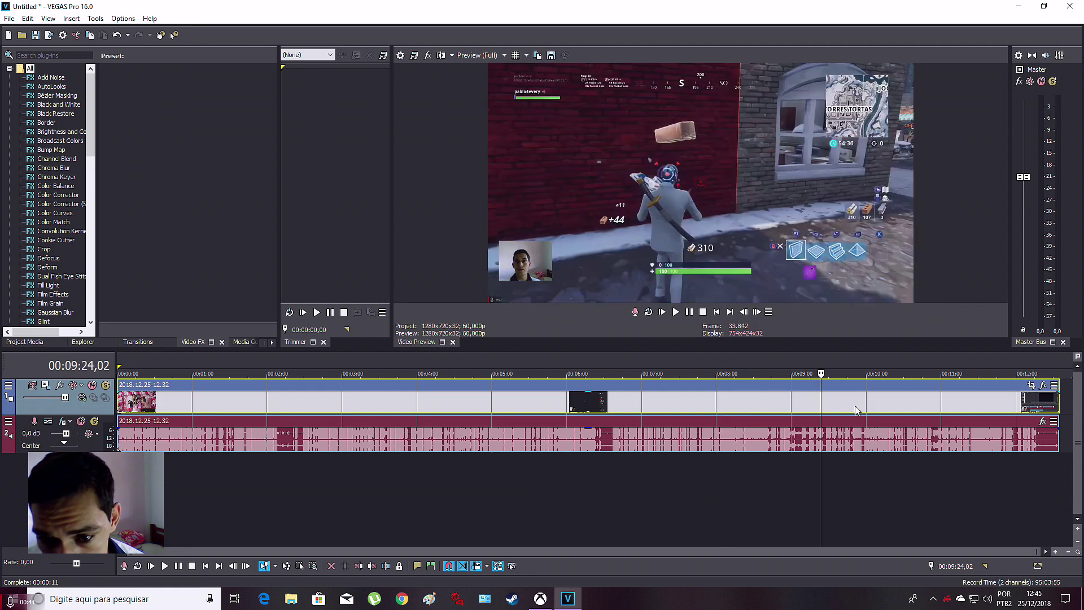
pyautogui.click(843, 401)
pyautogui.click(878, 401)
pyautogui.click(862, 400)
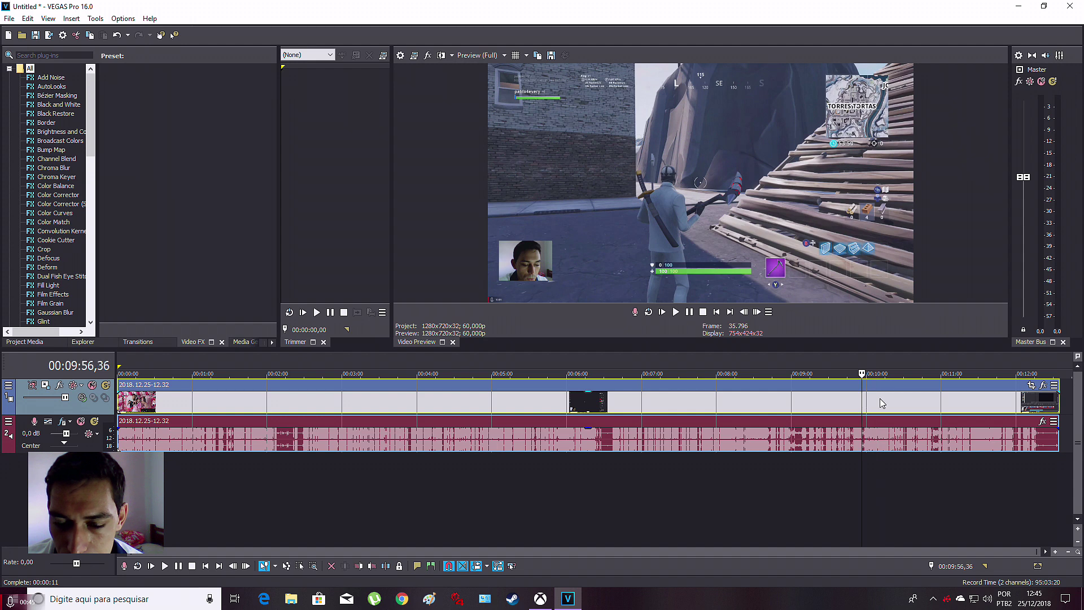
pyautogui.click(880, 401)
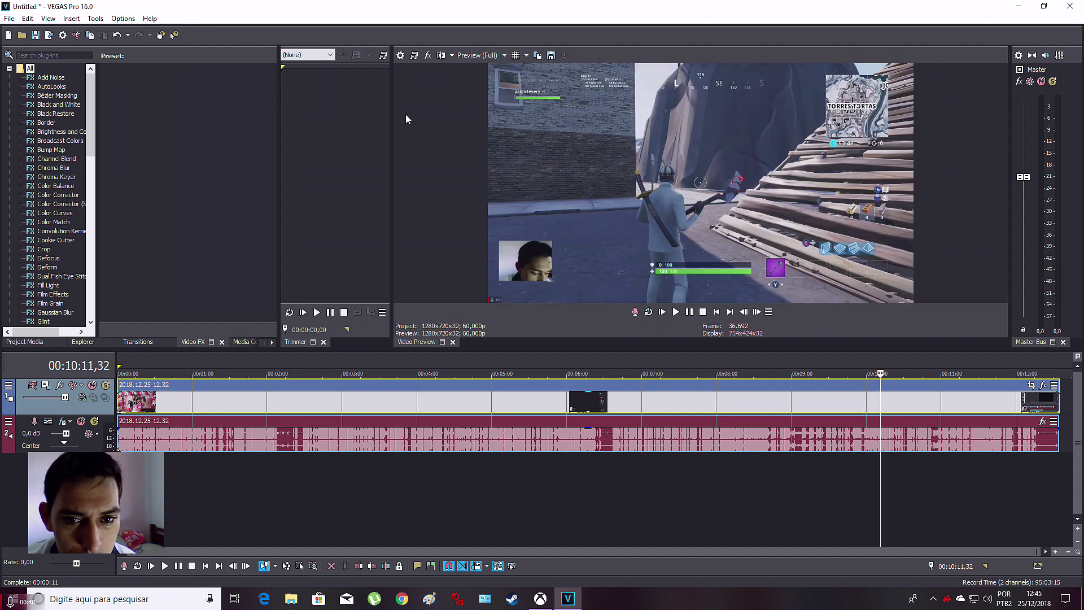
# Step: Set the video preview quality to Best (Full) and enlarge the preview area in width and height
pyautogui.click(479, 54)
pyautogui.moveTo(496, 104)
pyautogui.click(559, 117)
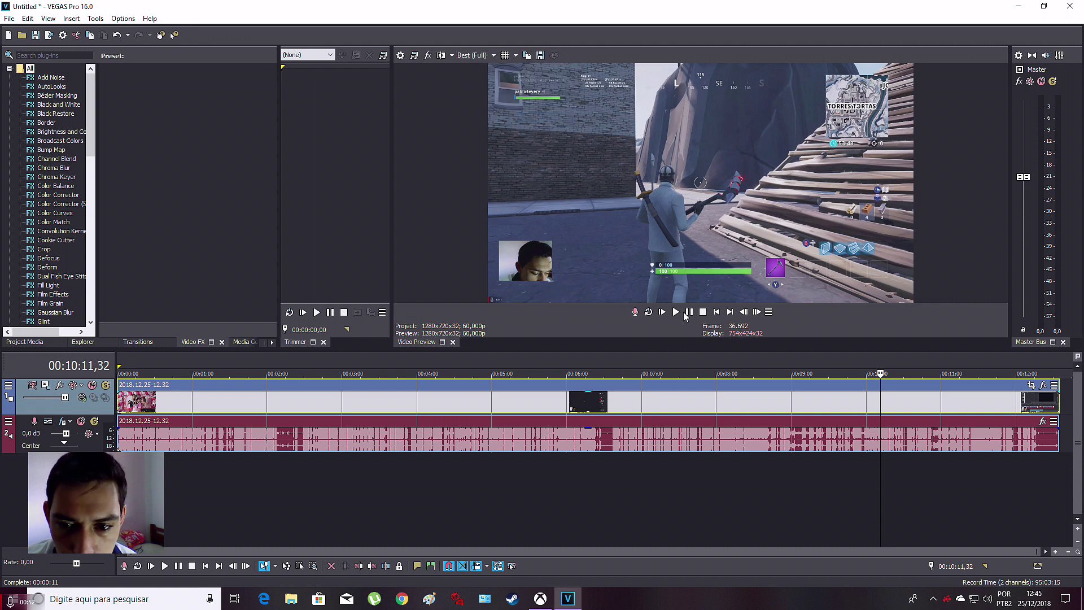
pyautogui.moveTo(392, 237); pyautogui.dragTo(239, 235)
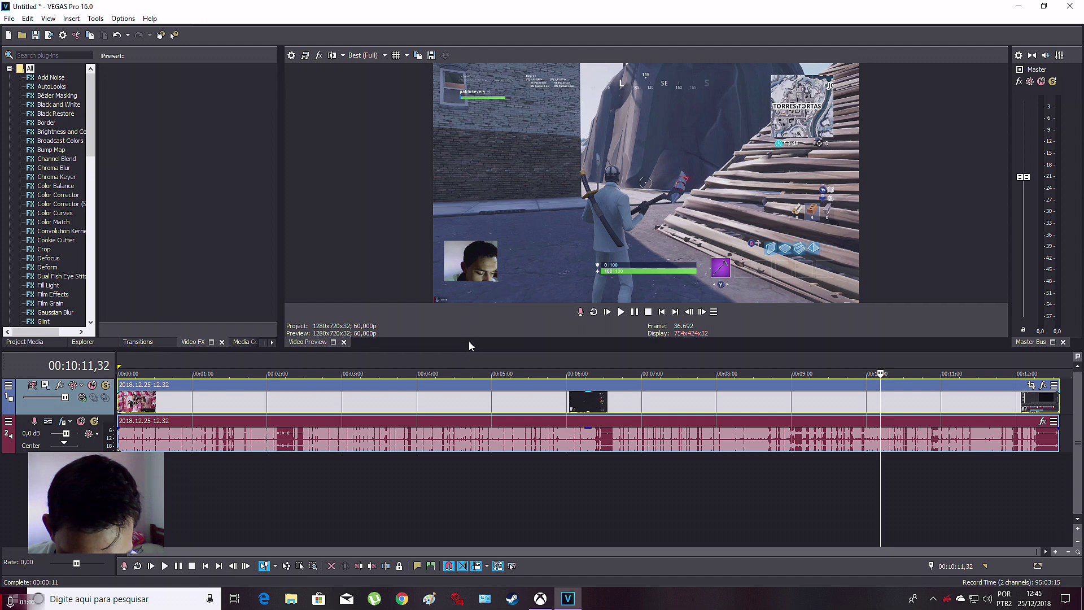
pyautogui.moveTo(468, 350); pyautogui.dragTo(462, 401)
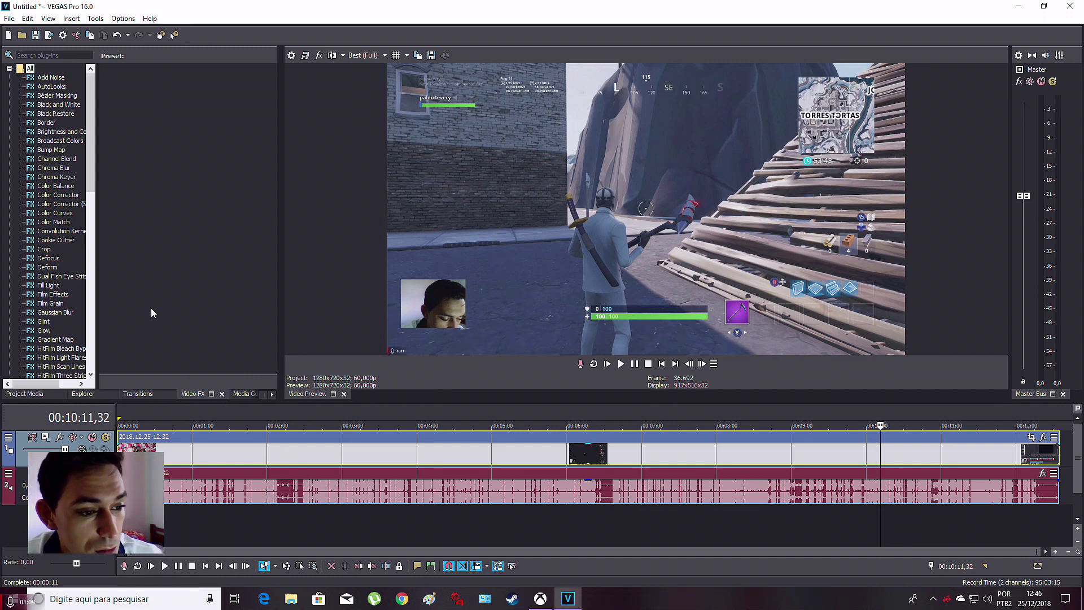
# Step: Apply the White Balance effect with its default preset to the recording's video event on the timeline
pyautogui.scroll(-8, 79, 141)
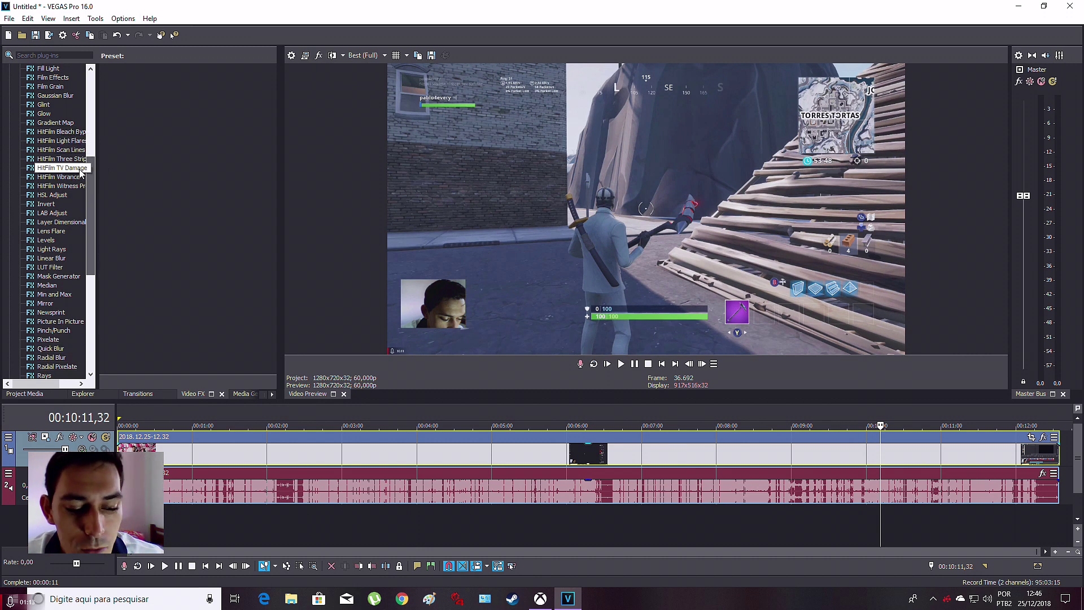
pyautogui.scroll(-1, 80, 175)
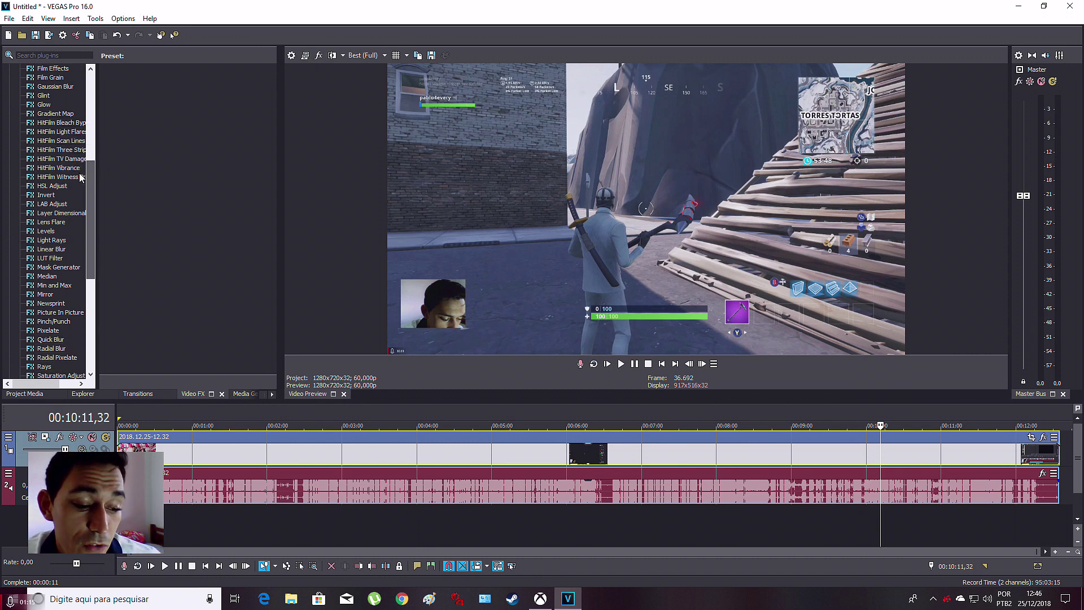
pyautogui.scroll(-5, 82, 186)
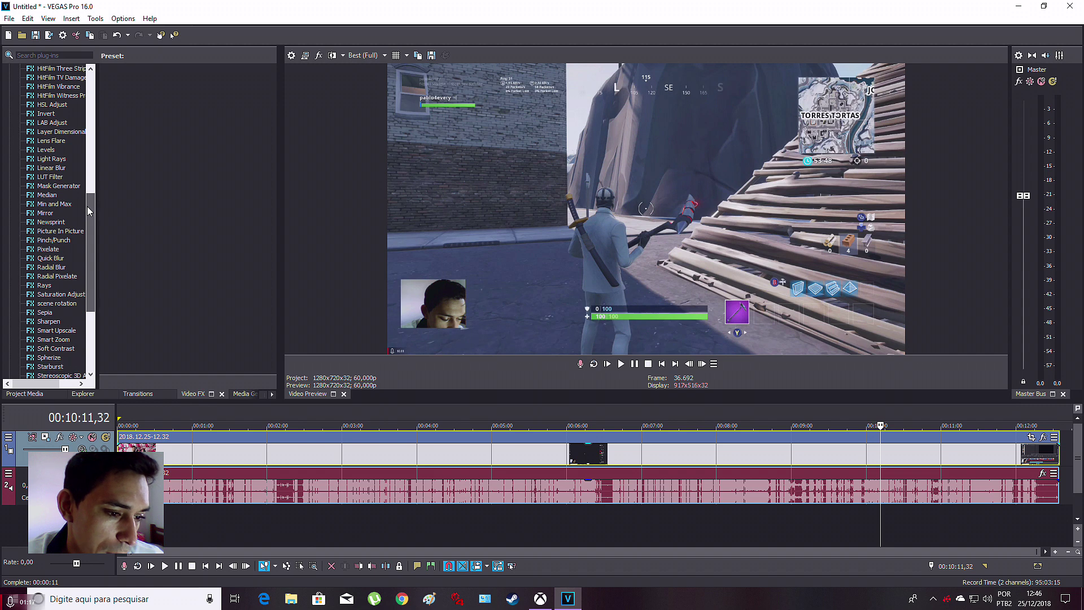
pyautogui.scroll(-5, 89, 224)
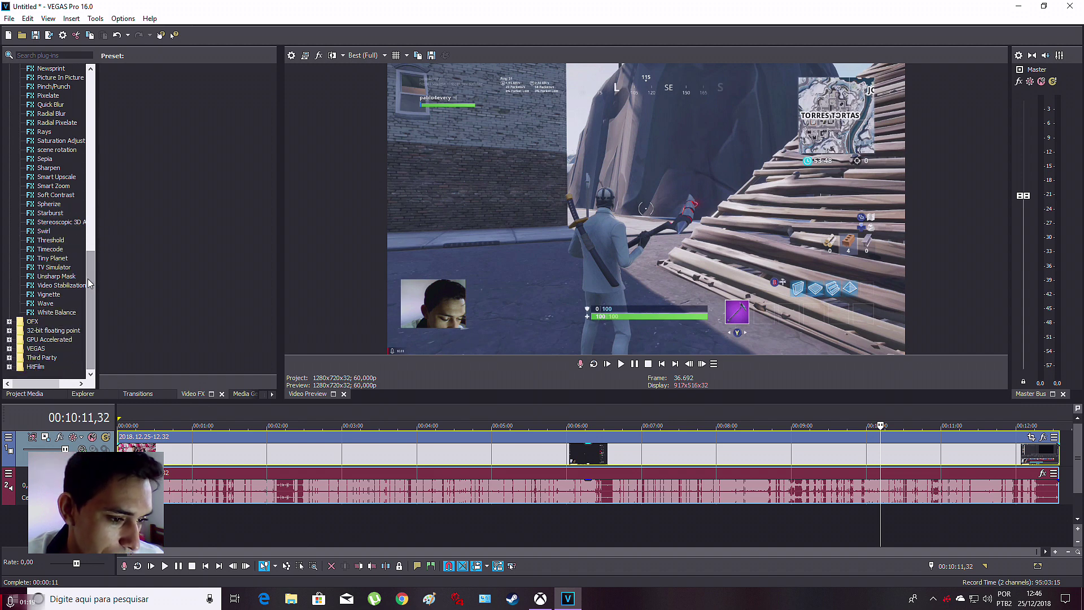
pyautogui.click(67, 312)
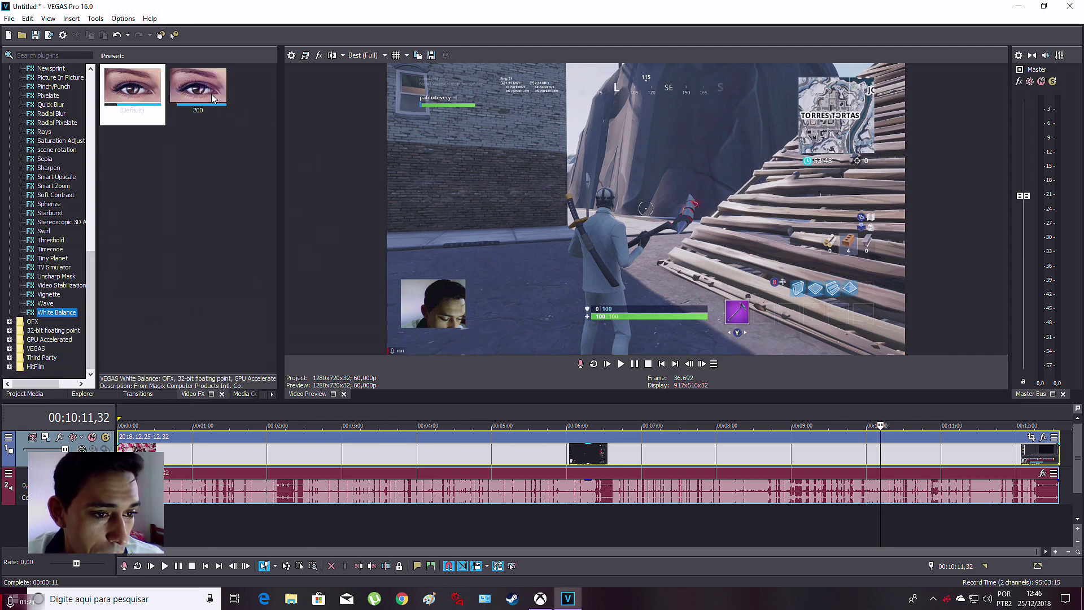
pyautogui.click(167, 99)
pyautogui.click(155, 99)
pyautogui.moveTo(135, 89); pyautogui.dragTo(324, 455)
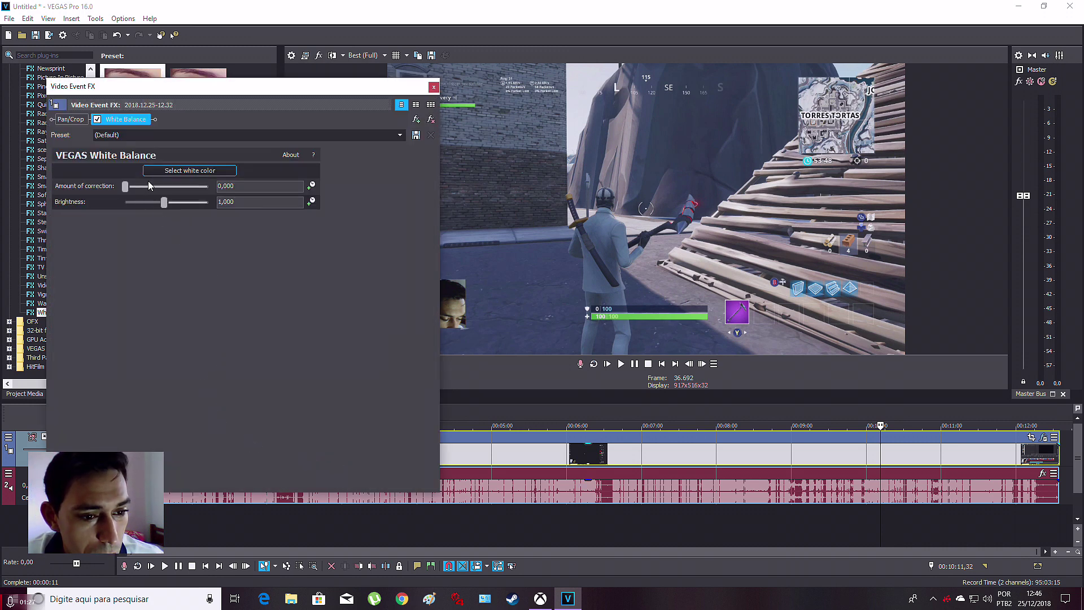
# Step: Set the White Balance amount of correction to 0,150 and close the effect settings
pyautogui.doubleClick(226, 186)
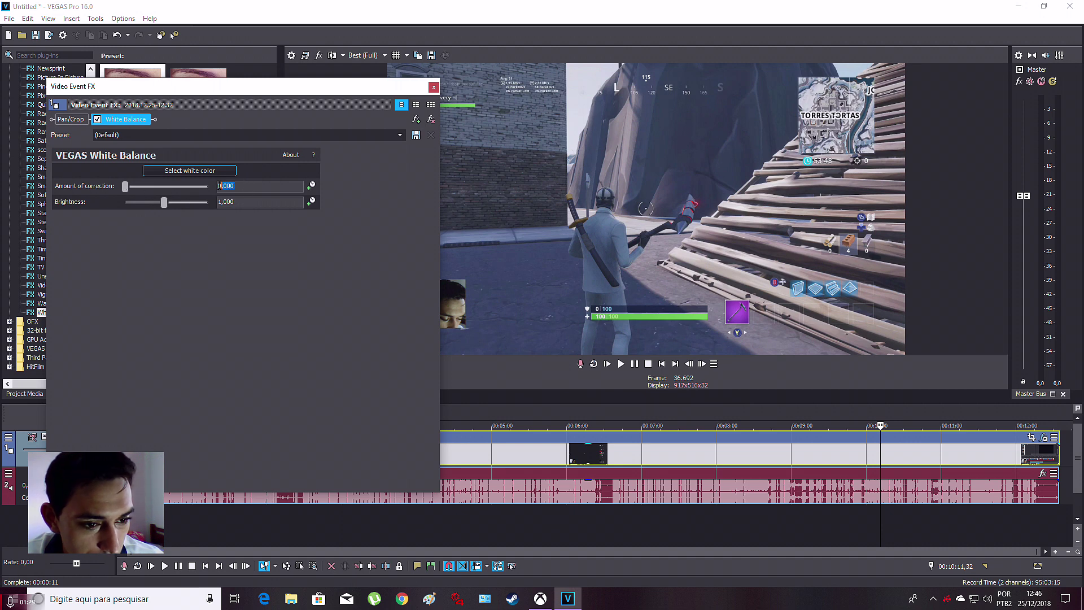
pyautogui.tripleClick(221, 185)
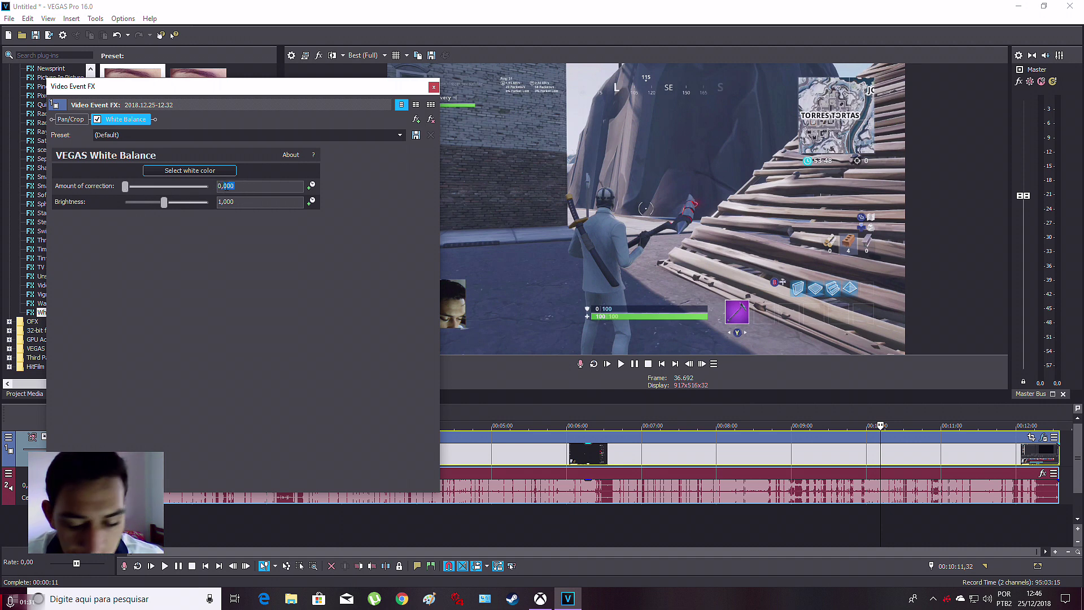
pyautogui.write('0,15')
pyautogui.press('Return')
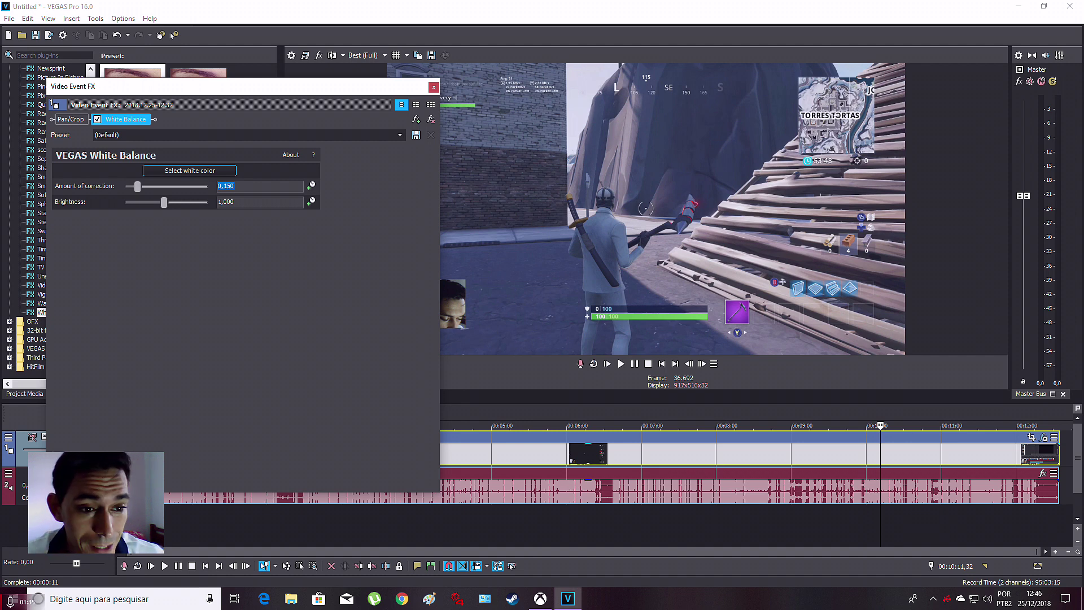
pyautogui.click(434, 86)
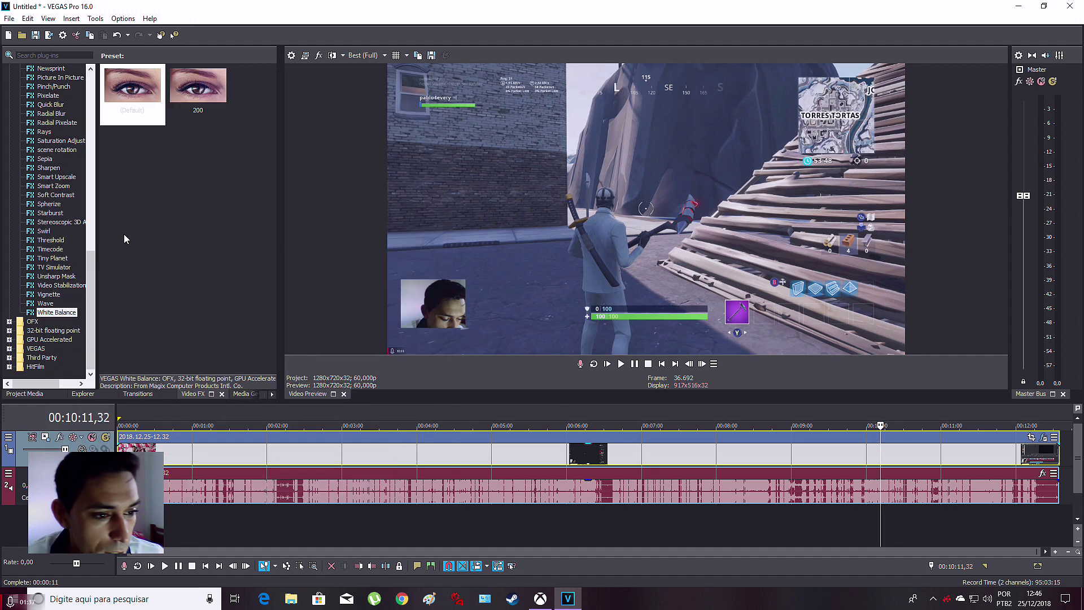
# Step: Add the Sharpen effect with its default preset to the recording's video event
pyautogui.scroll(3, 78, 244)
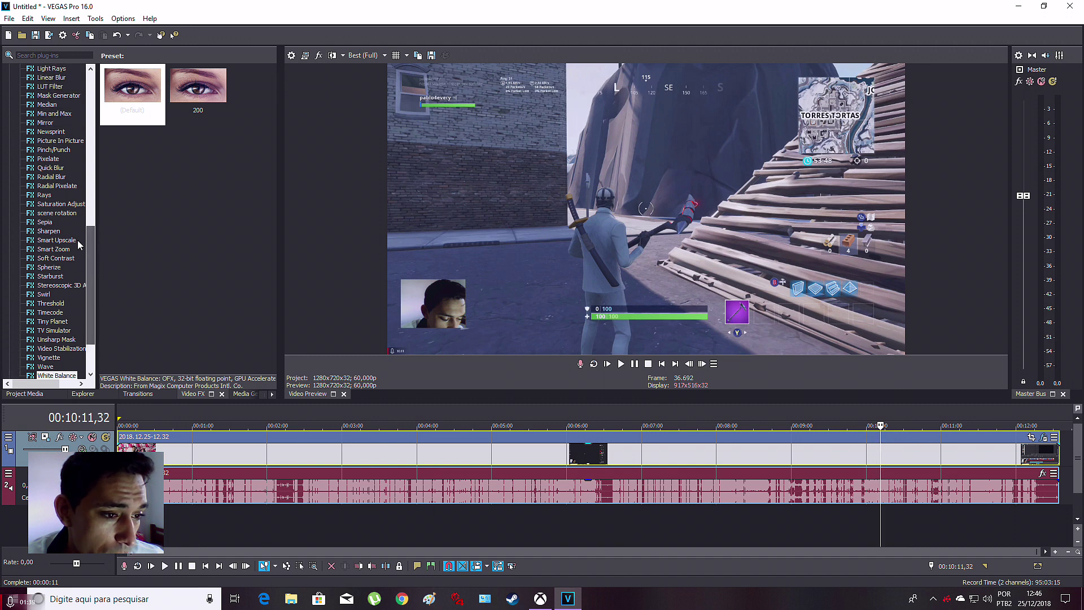
pyautogui.click(54, 231)
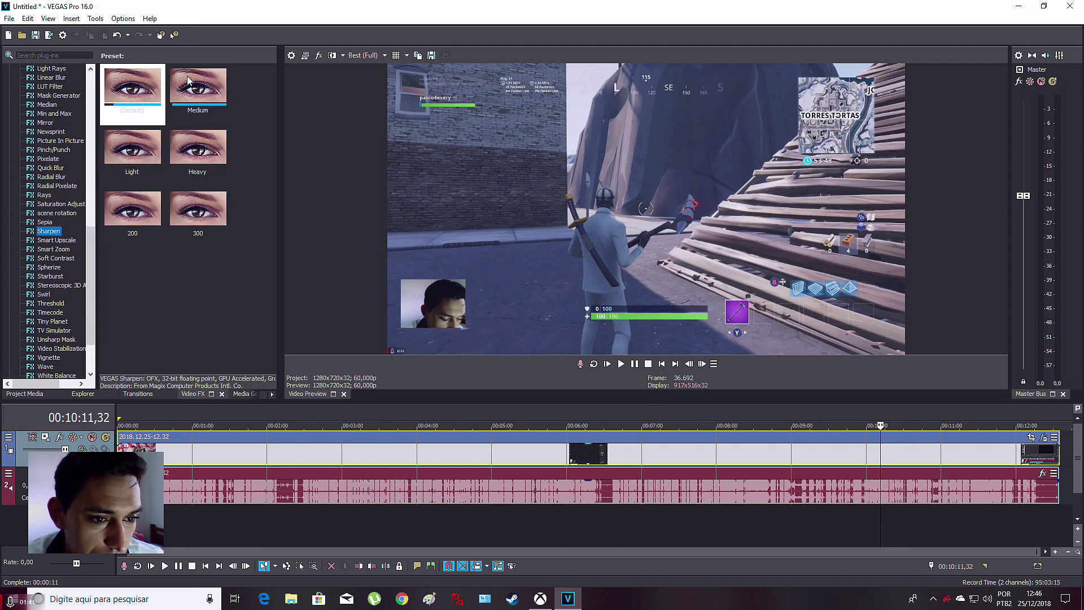
pyautogui.click(118, 218)
pyautogui.click(123, 89)
pyautogui.moveTo(123, 89); pyautogui.dragTo(273, 455)
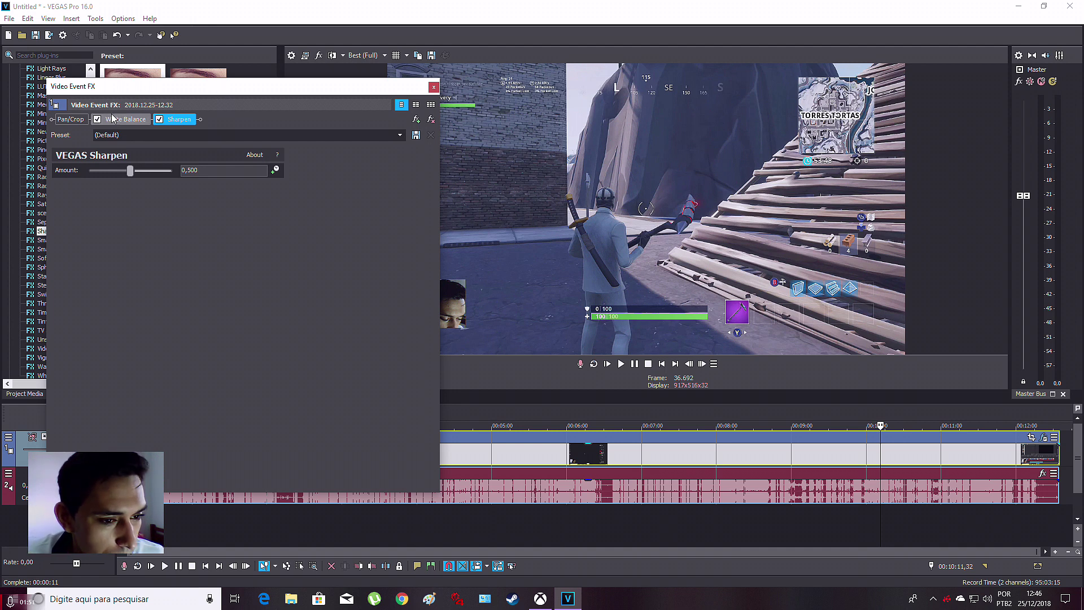
# Step: Set the Sharpen amount to 0,200 and close the effect settings
pyautogui.moveTo(200, 174); pyautogui.dragTo(190, 171)
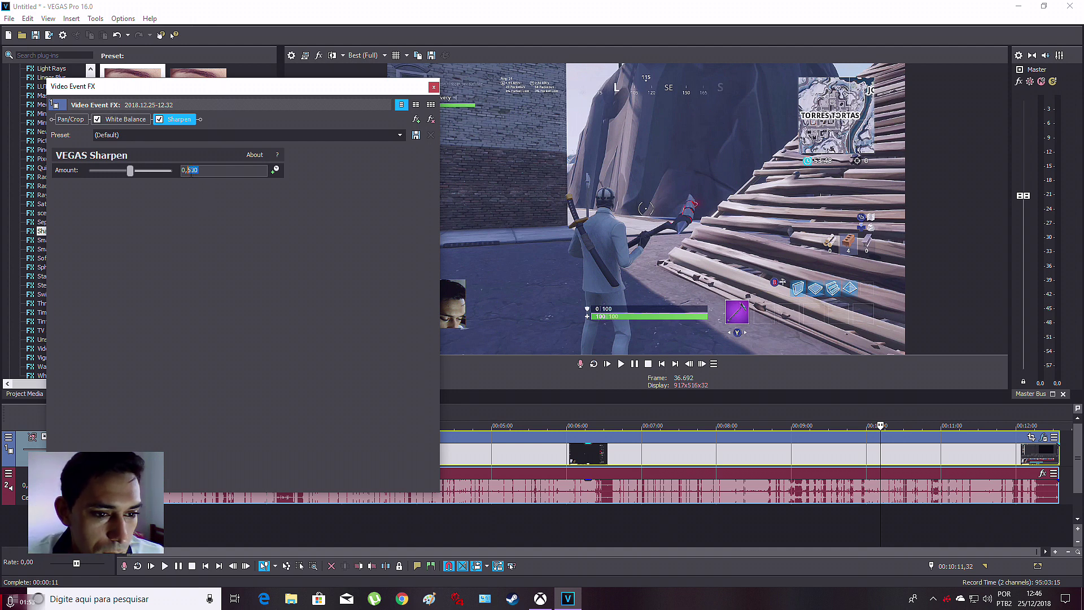
pyautogui.write('200')
pyautogui.press('Return')
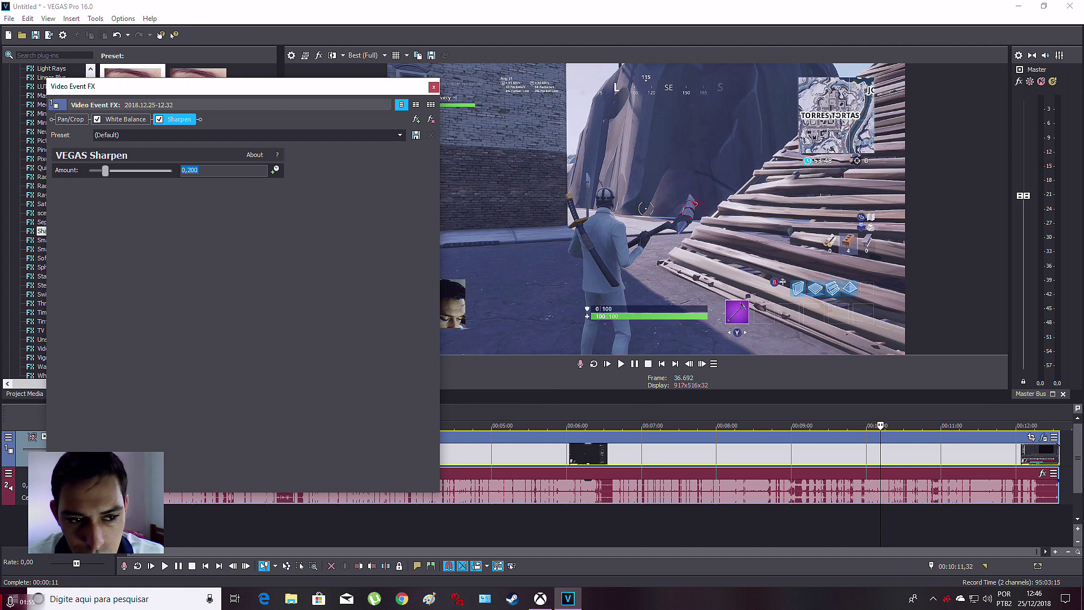
pyautogui.click(433, 87)
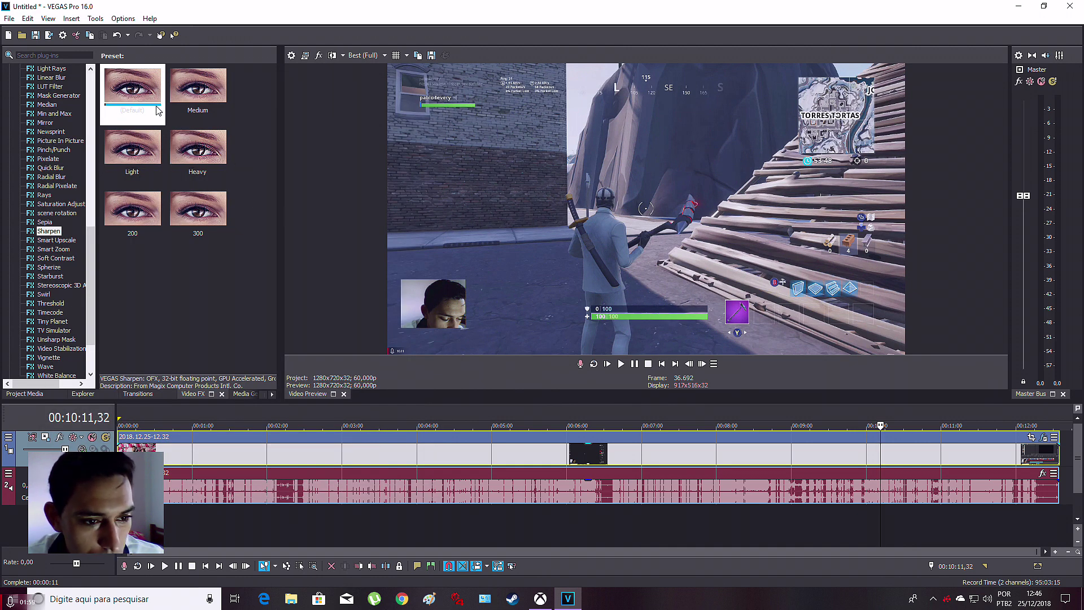
# Step: Add a second Sharpen effect from the 300 preset to the video event and disable the first Sharpen
pyautogui.click(188, 210)
pyautogui.moveTo(188, 210); pyautogui.dragTo(314, 458)
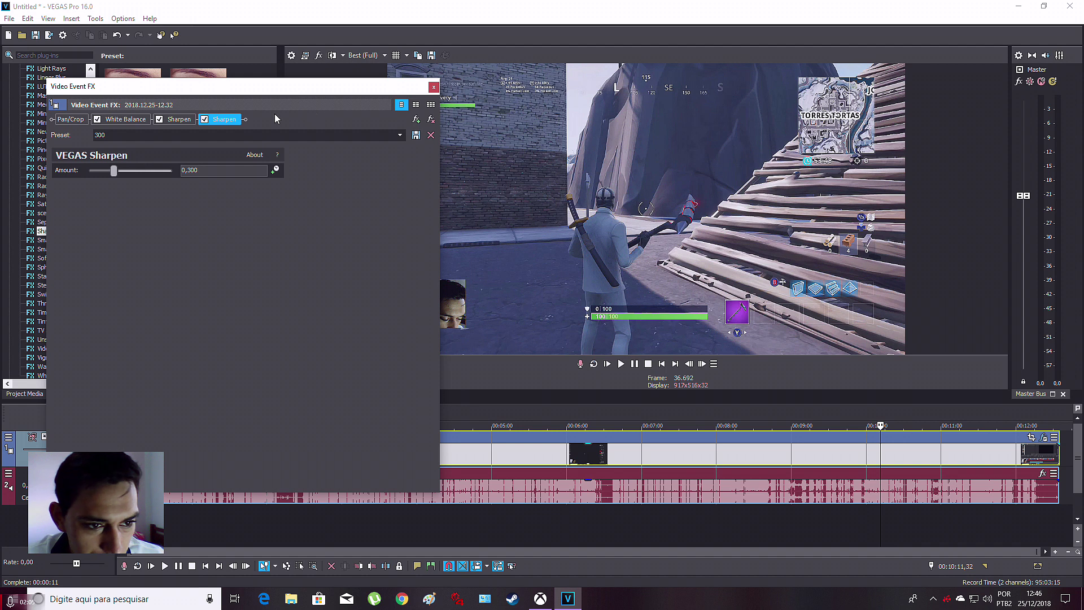
pyautogui.click(159, 119)
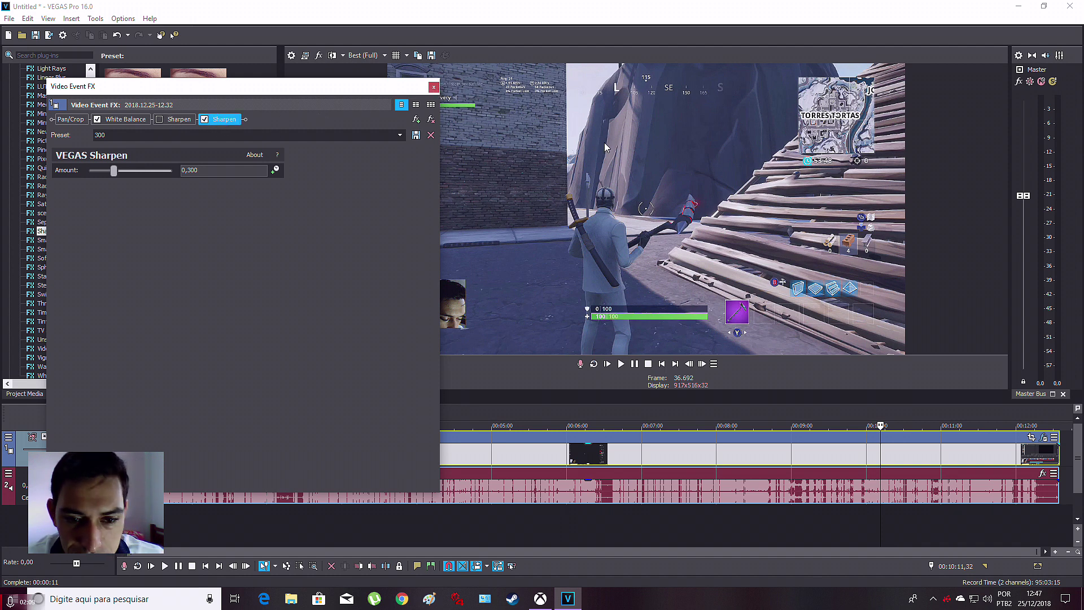
pyautogui.click(433, 87)
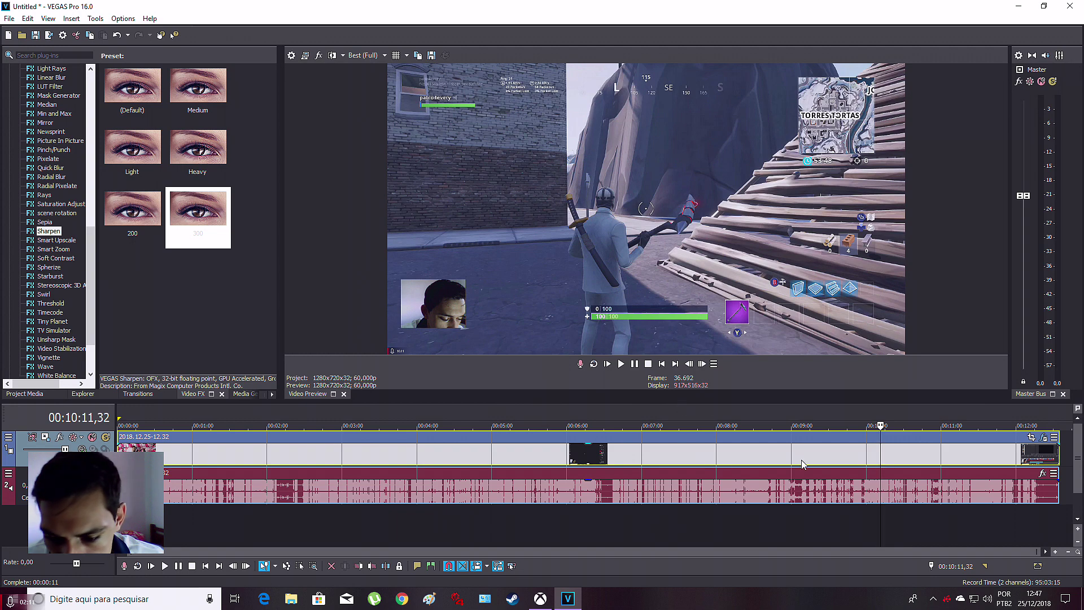
pyautogui.click(909, 457)
pyautogui.moveTo(946, 454); pyautogui.dragTo(801, 457)
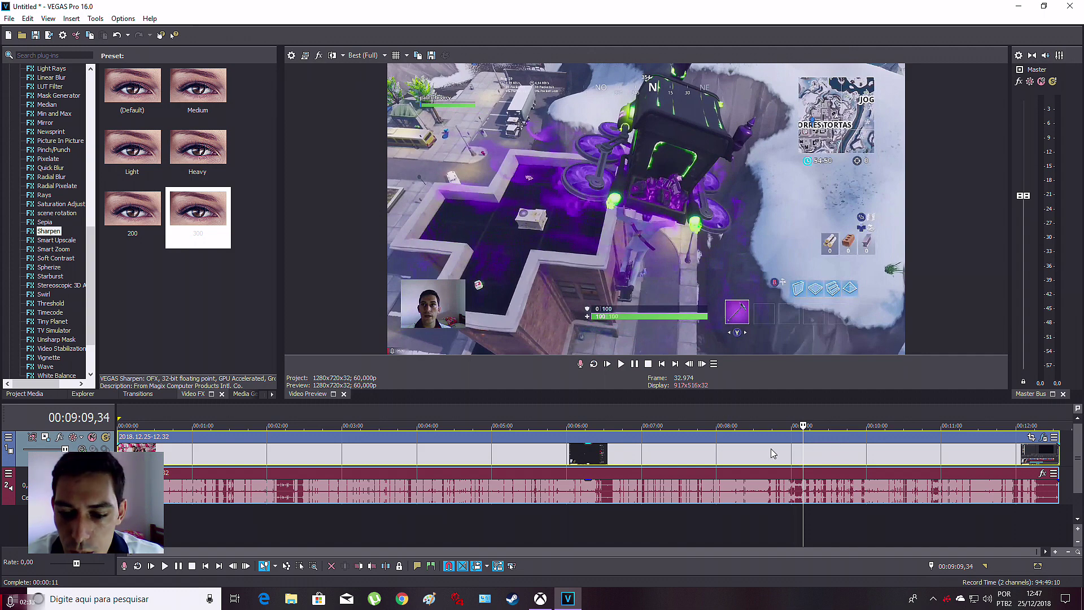
# Step: Set the video event's resample mode to Disable resample in its properties
pyautogui.rightClick(532, 457)
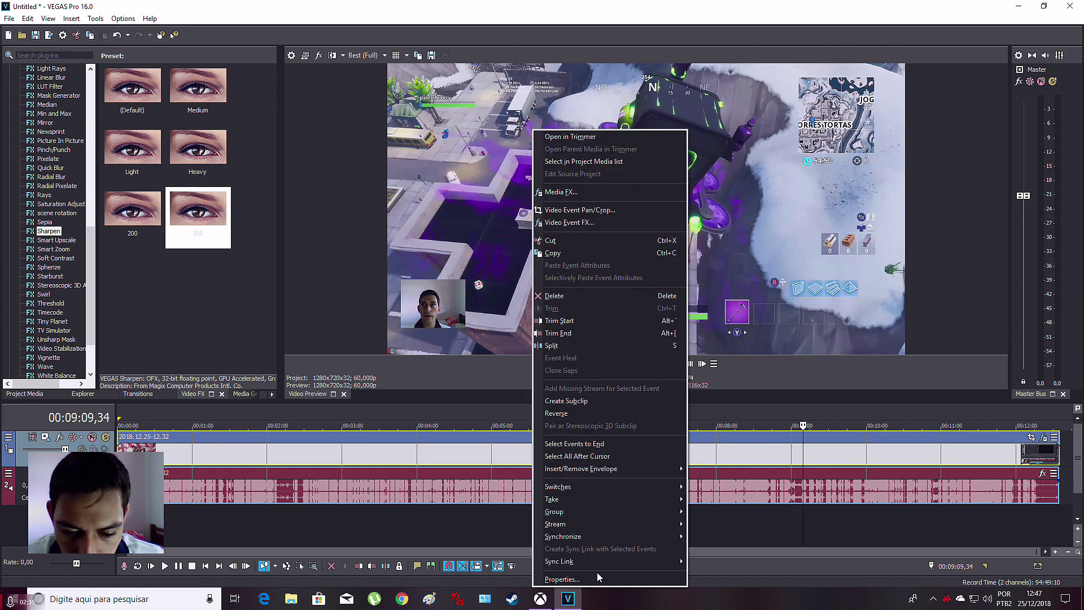
pyautogui.click(562, 579)
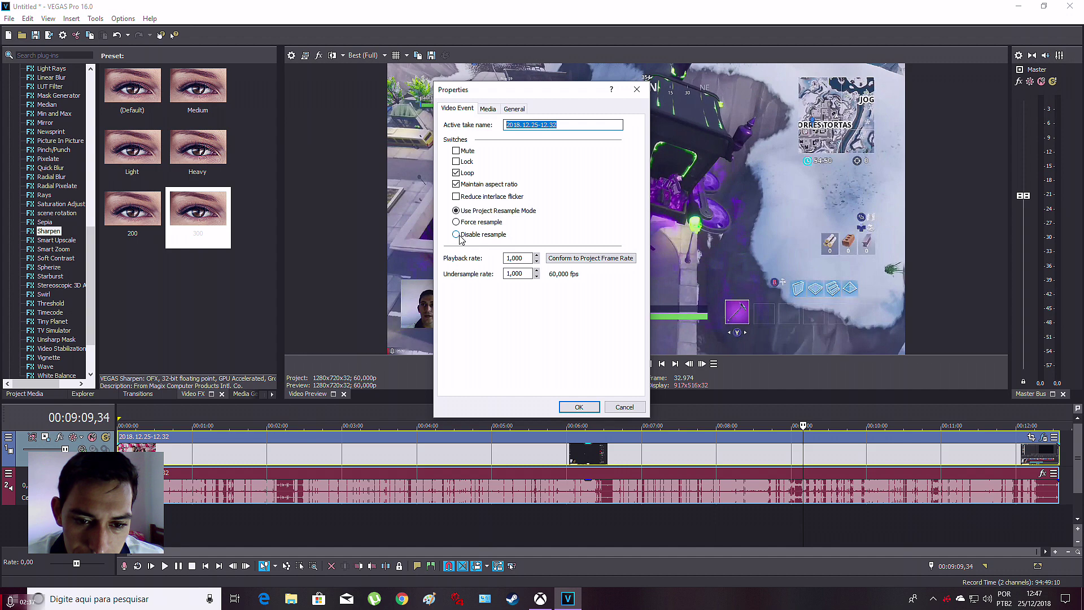
pyautogui.click(457, 234)
pyautogui.click(579, 407)
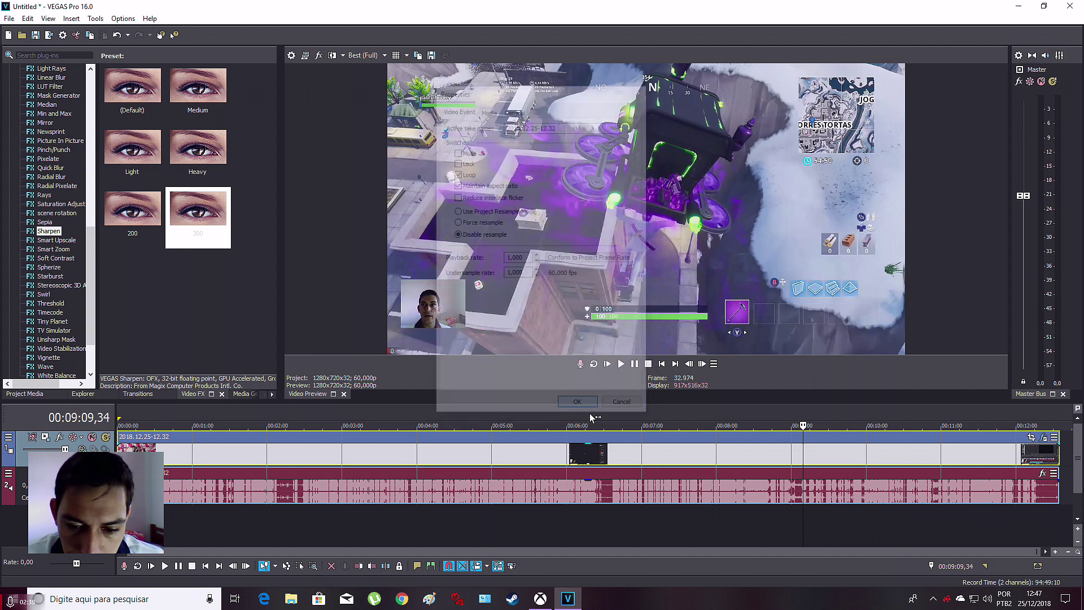
pyautogui.rightClick(550, 452)
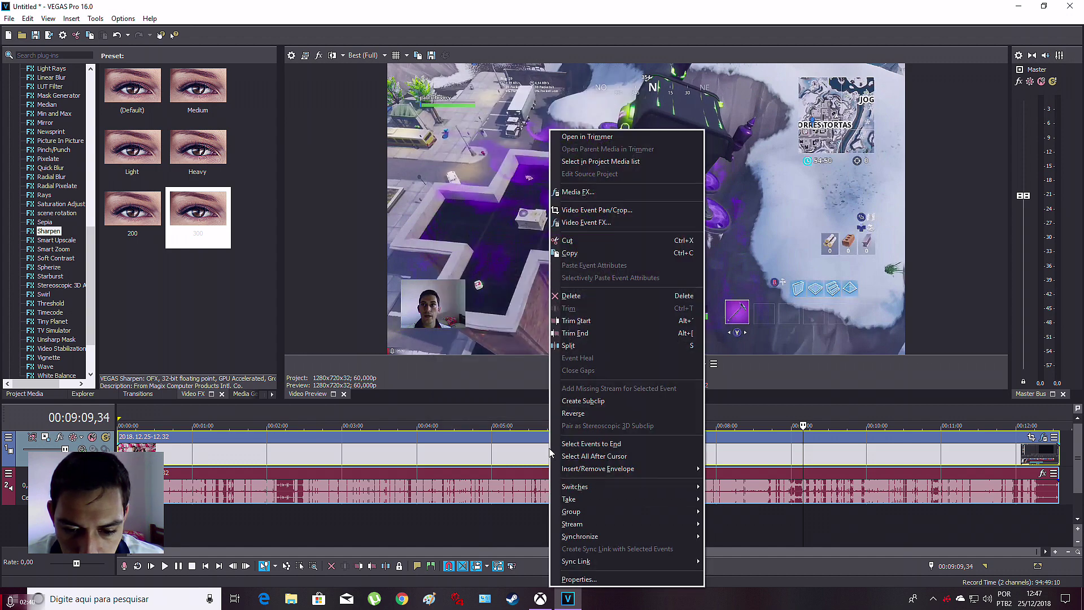
pyautogui.click(587, 579)
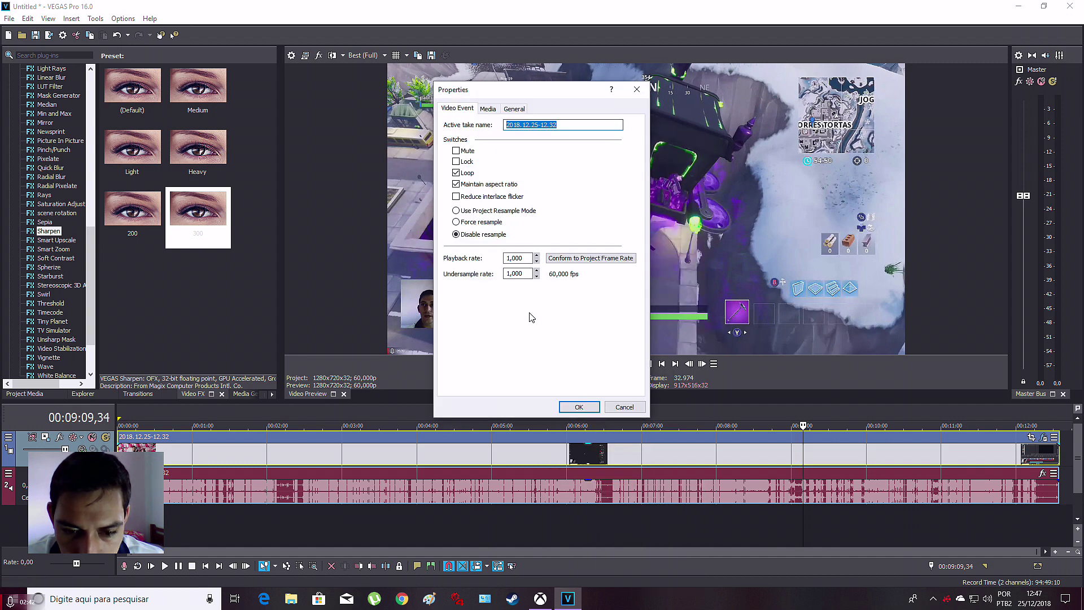
pyautogui.click(456, 234)
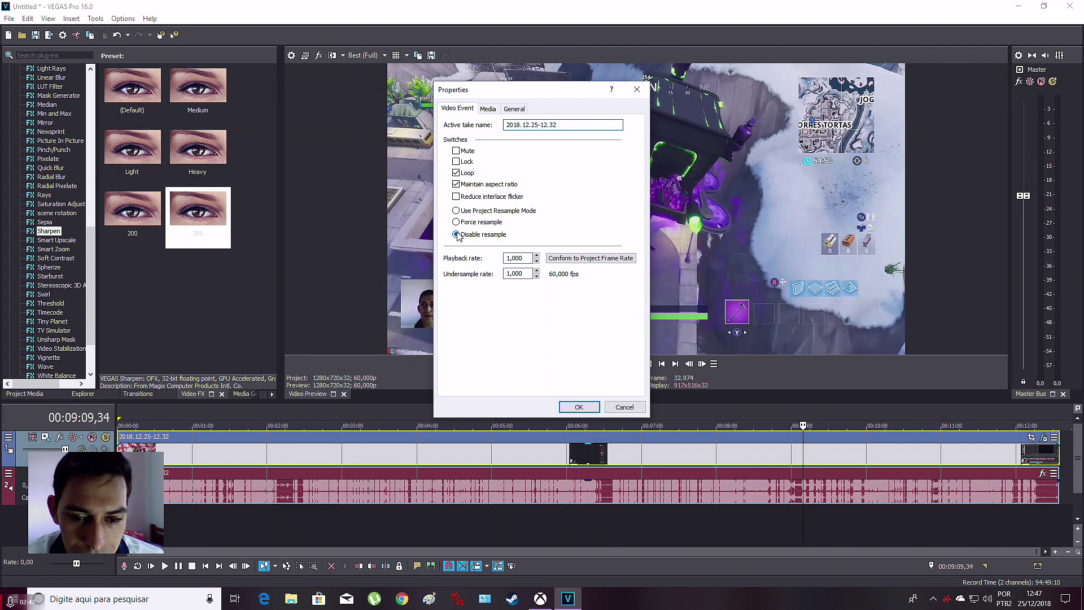
pyautogui.click(578, 406)
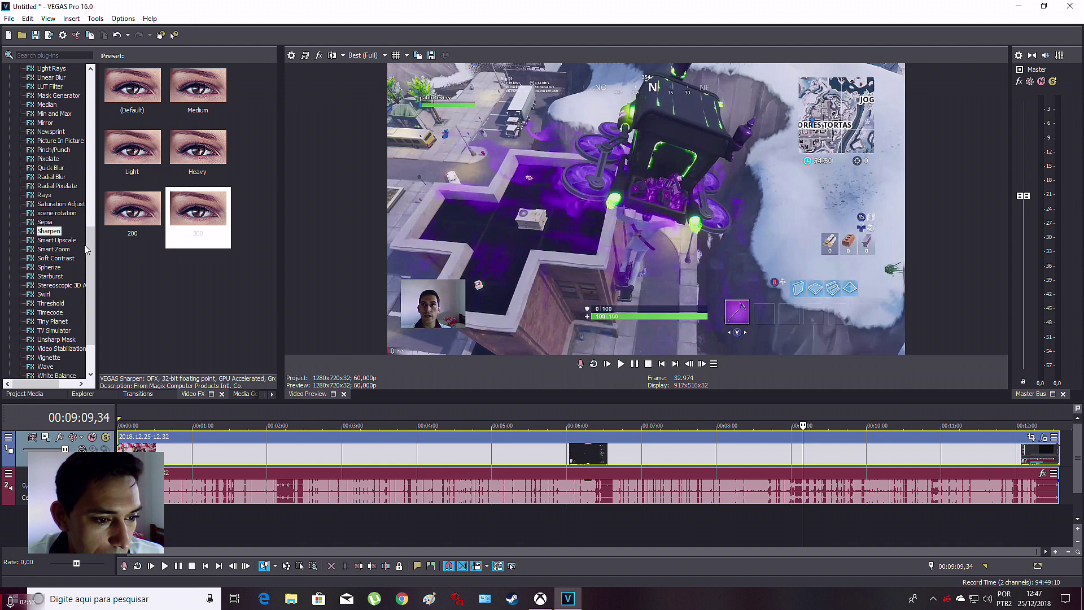
# Step: Add the Levels effect with the Studio RGB to Computer RGB preset to the video event and close its settings
pyautogui.scroll(2, 88, 231)
pyautogui.scroll(4, 88, 231)
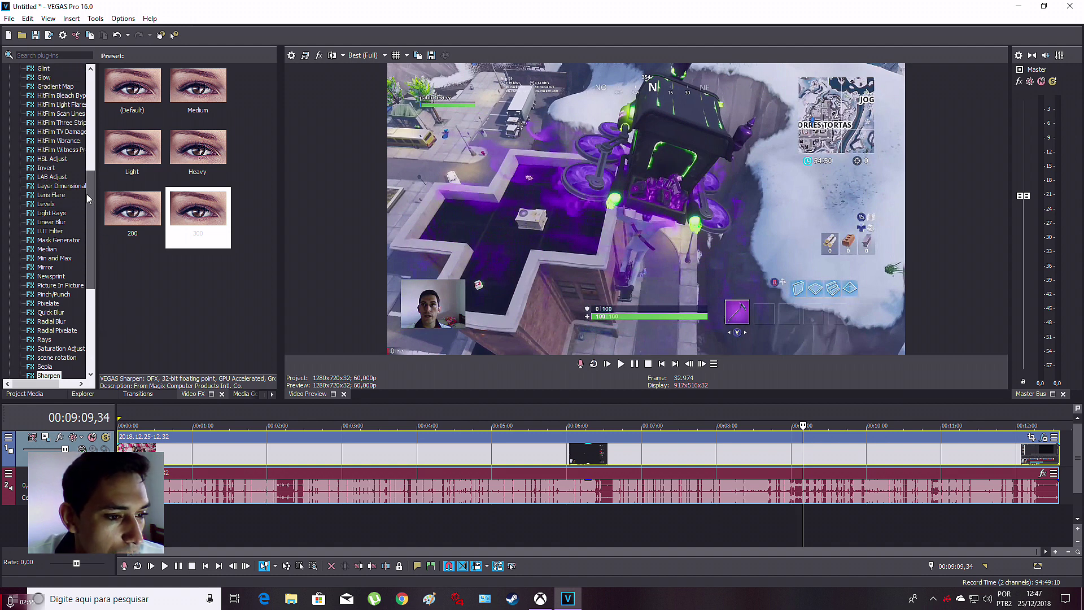
pyautogui.click(54, 214)
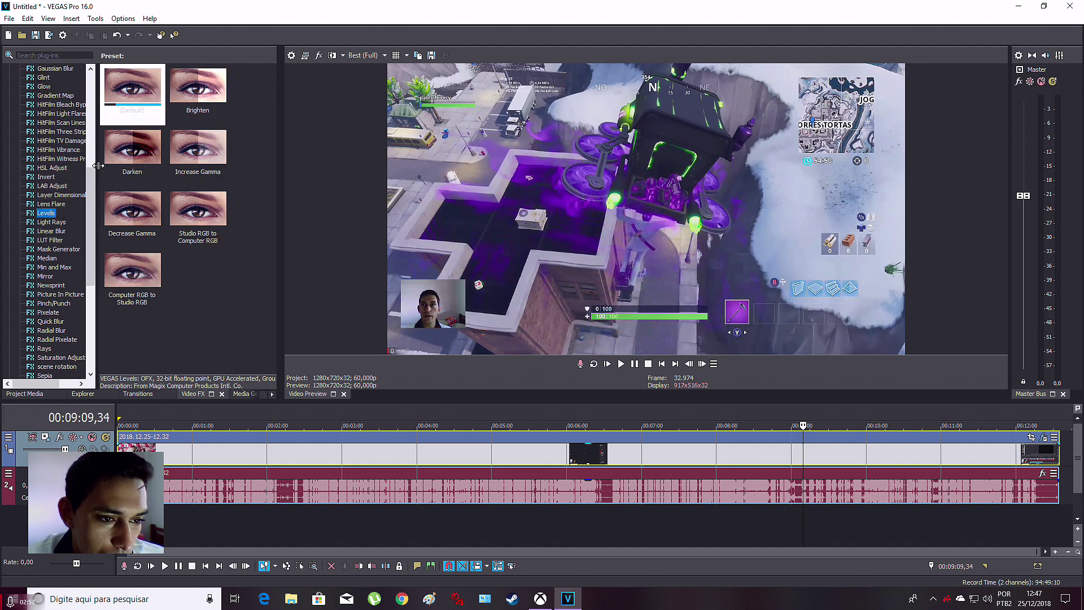
pyautogui.click(189, 225)
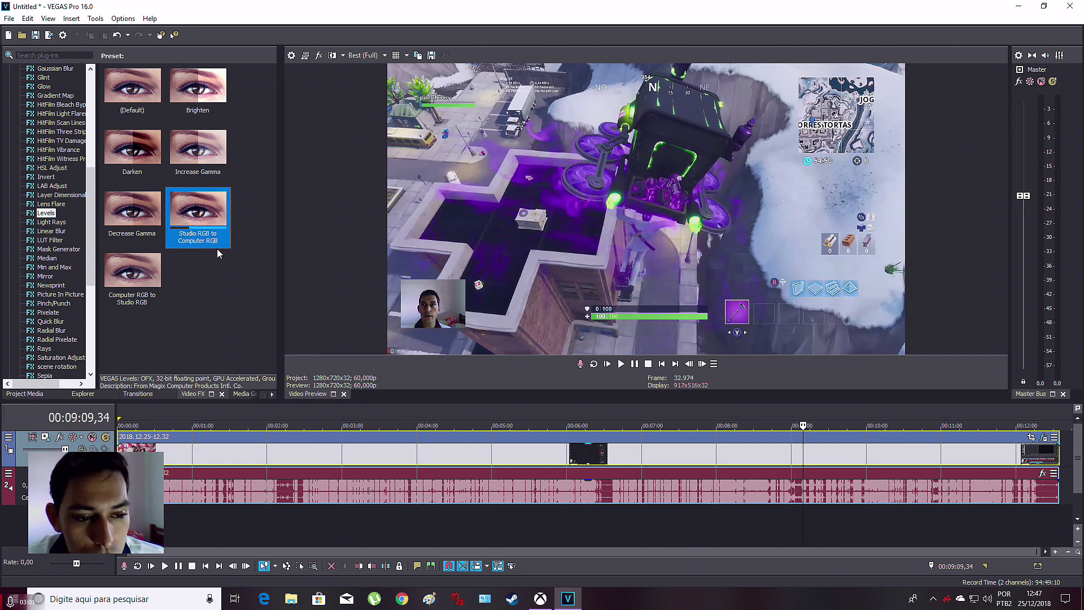
pyautogui.moveTo(194, 241); pyautogui.dragTo(356, 456)
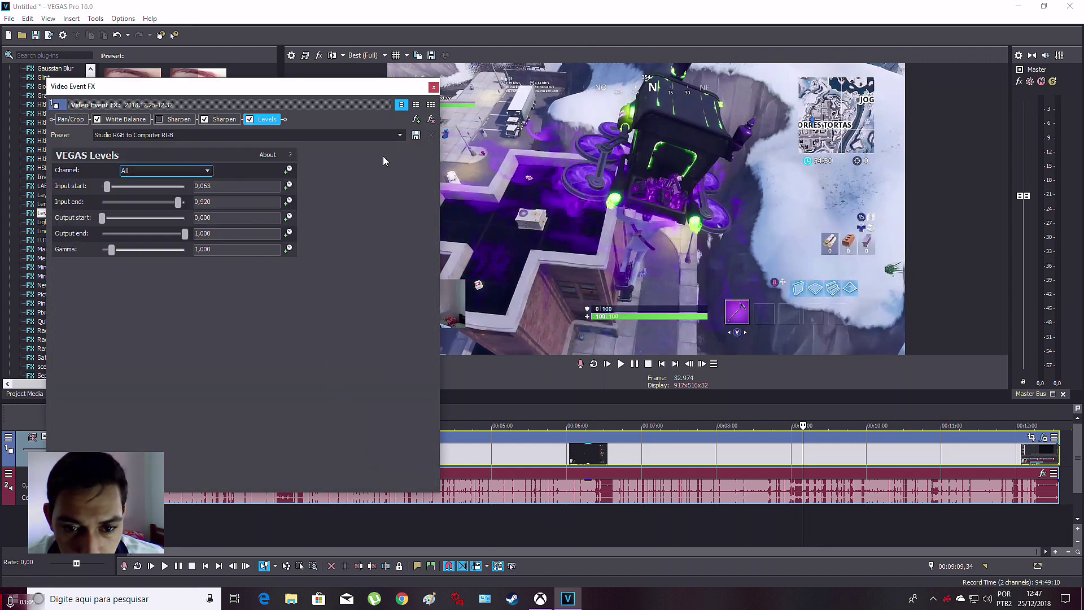
pyautogui.click(433, 86)
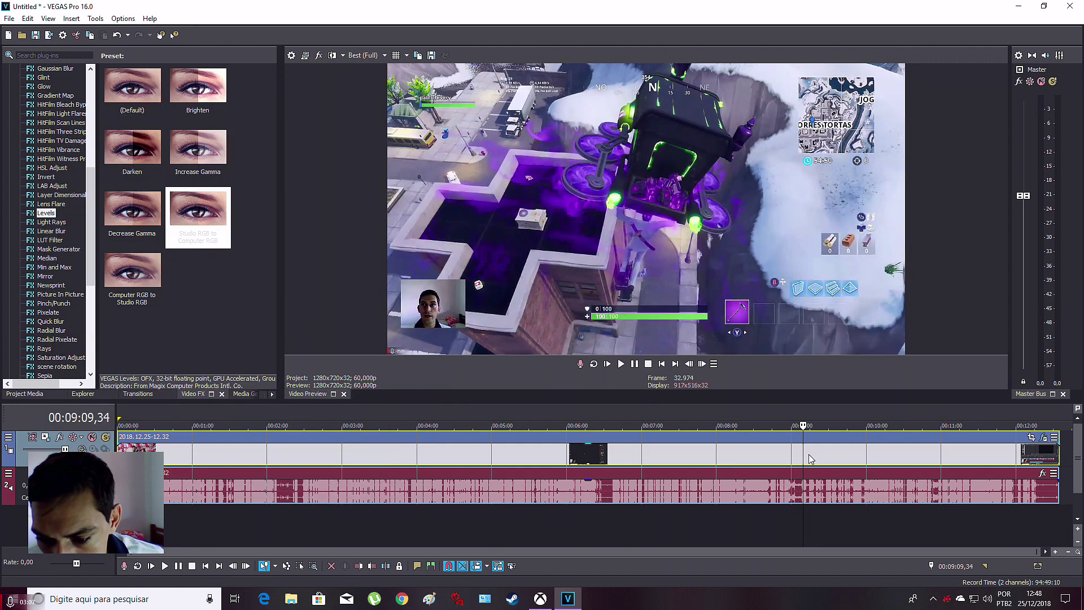
# Step: Examine the recording with the effects applied at several earlier points, back to about 07:49
pyautogui.click(774, 456)
pyautogui.click(740, 456)
pyautogui.click(704, 463)
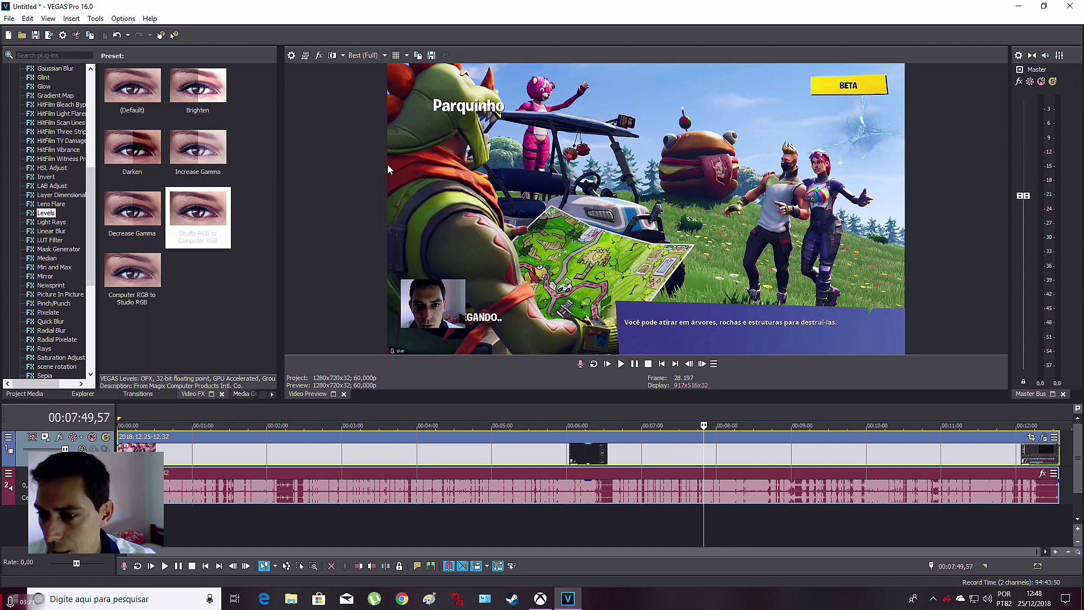
# Step: Close VEGAS Pro and refresh the Windows desktop
pyautogui.click(1070, 5)
pyautogui.click(542, 238)
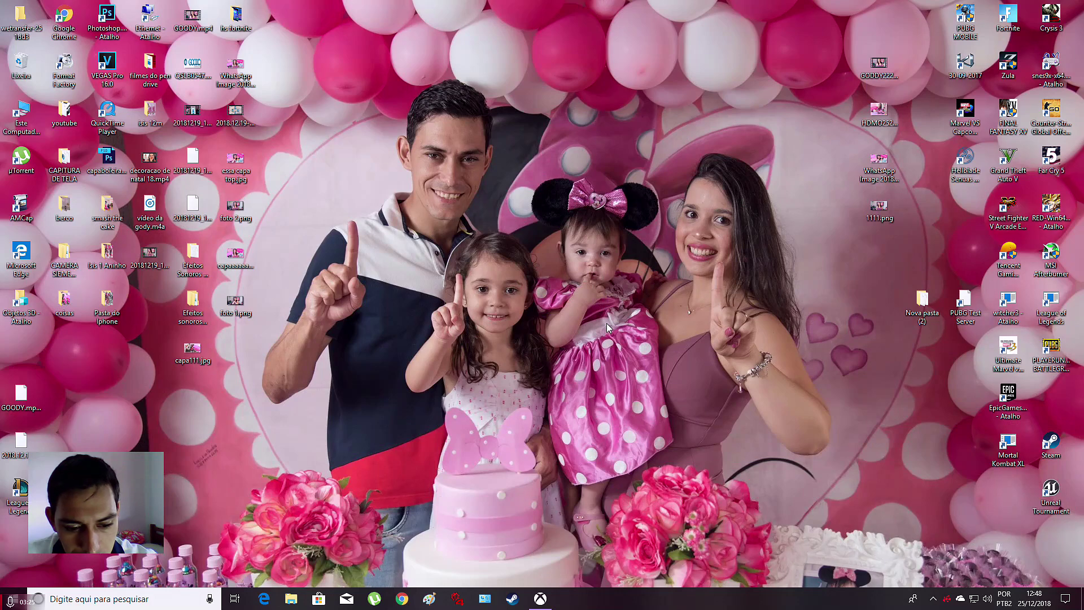
pyautogui.rightClick(492, 297)
pyautogui.click(503, 332)
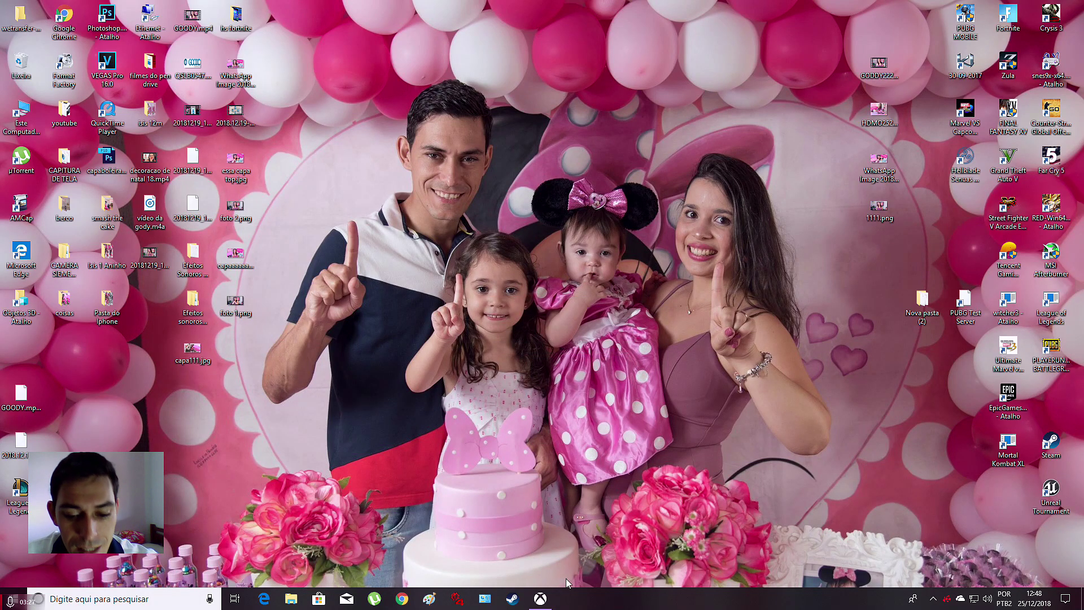
pyautogui.rightClick(464, 269)
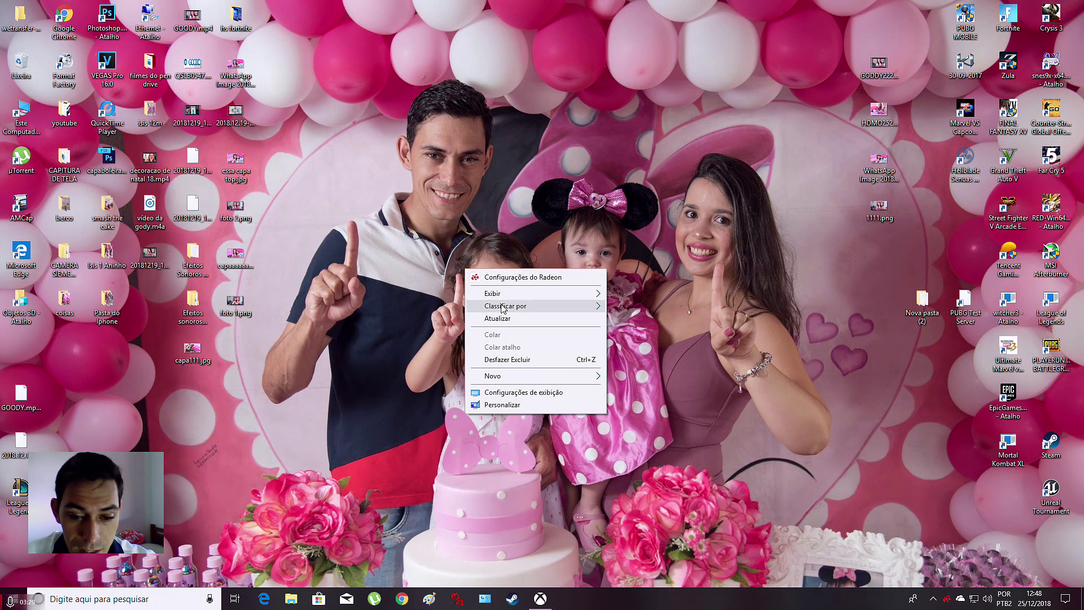
pyautogui.click(504, 319)
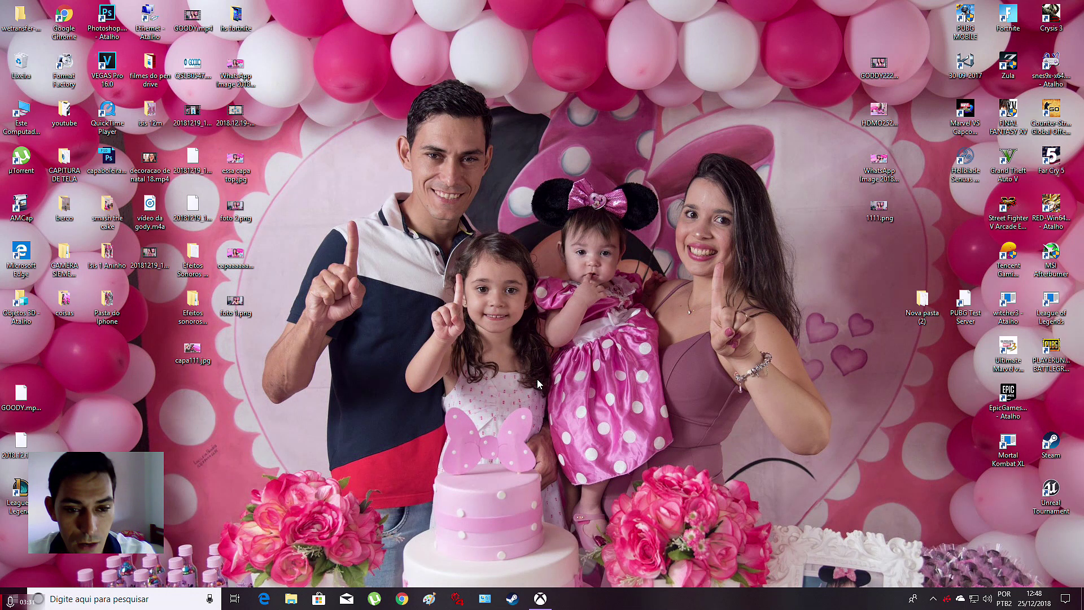